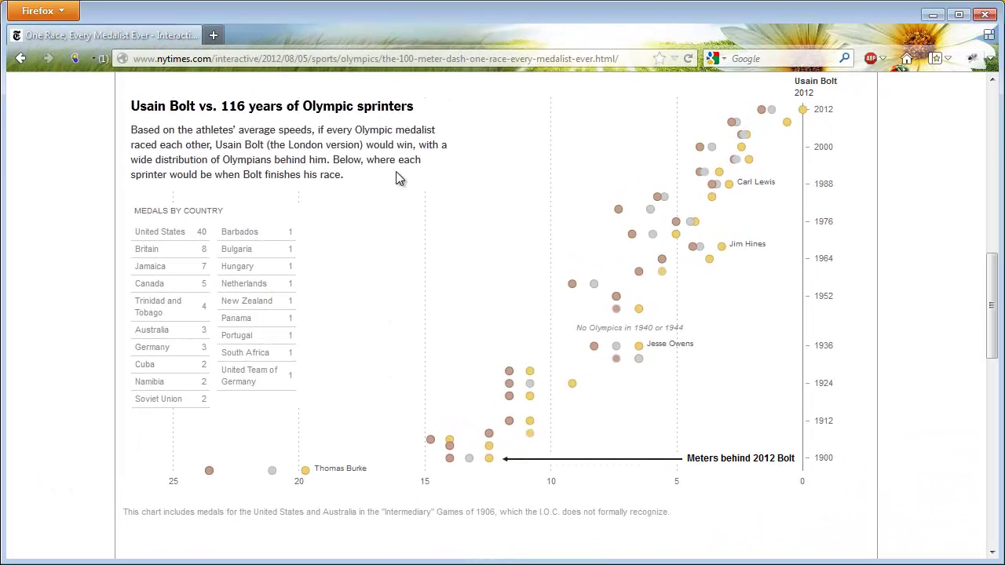
Scroll past the video to the 'Usain Bolt vs. 116 years of Olympic sprinters' dot chart.
{"action": "scroll", "coordinate": [434, 252], "scroll_direction": "up", "scroll_amount": 10}
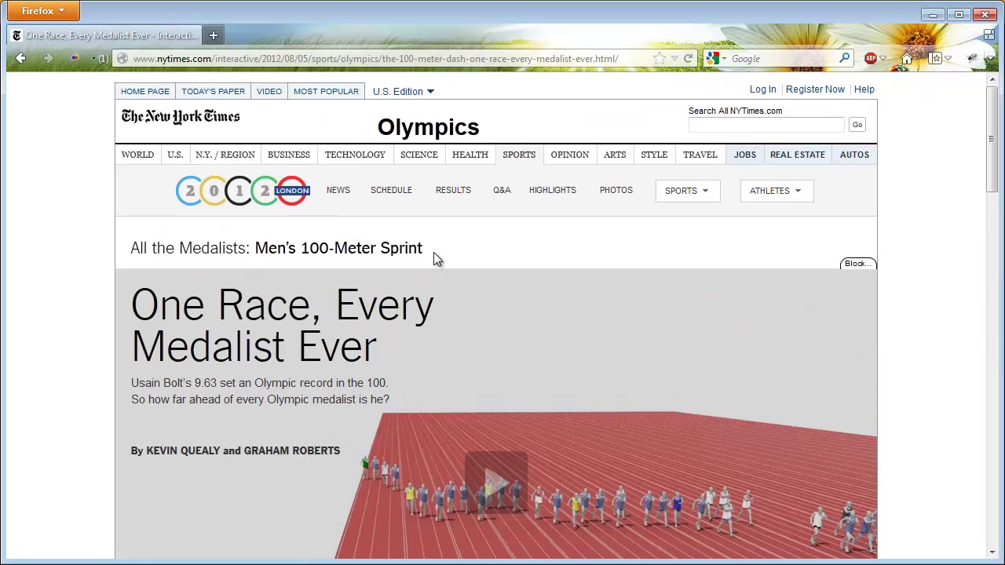
{"action": "scroll", "coordinate": [434, 252], "scroll_direction": "down", "scroll_amount": 2}
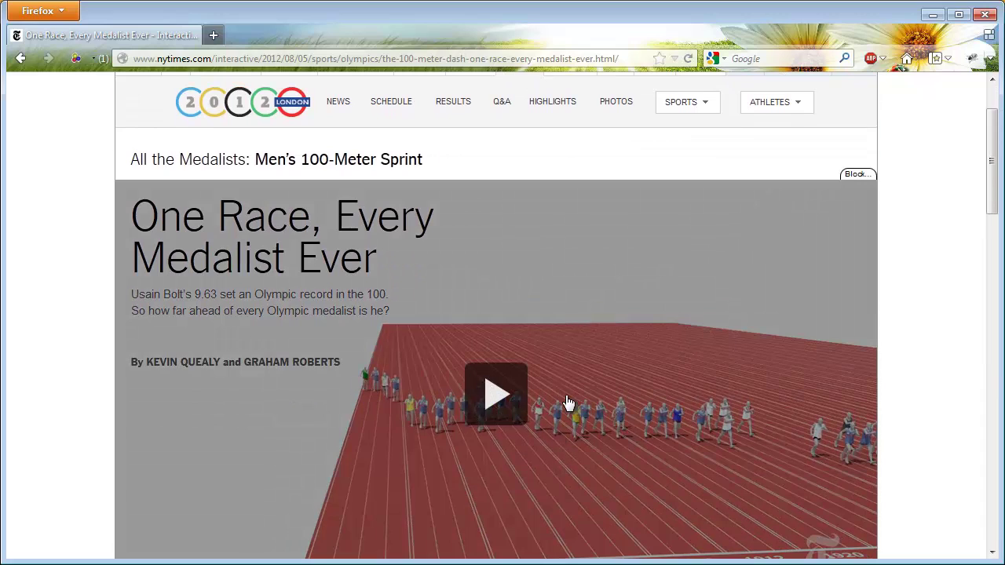
{"action": "scroll", "coordinate": [569, 402], "scroll_direction": "down", "scroll_amount": 4}
{"action": "scroll", "coordinate": [569, 398], "scroll_direction": "up", "scroll_amount": 2}
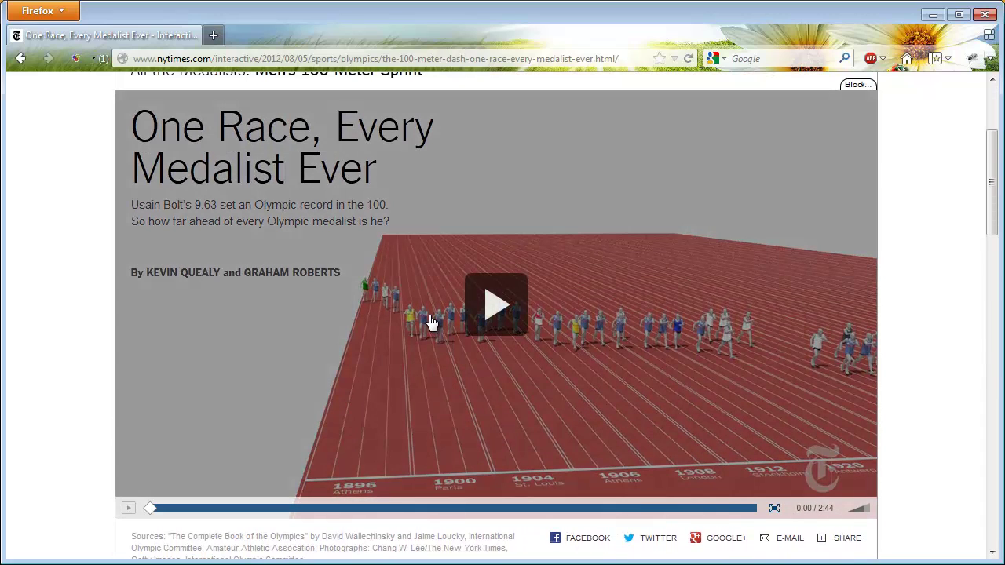
{"action": "scroll", "coordinate": [432, 320], "scroll_direction": "down", "scroll_amount": 10}
{"action": "scroll", "coordinate": [436, 320], "scroll_direction": "down", "scroll_amount": 2}
{"action": "scroll", "coordinate": [533, 320], "scroll_direction": "up", "scroll_amount": 2}
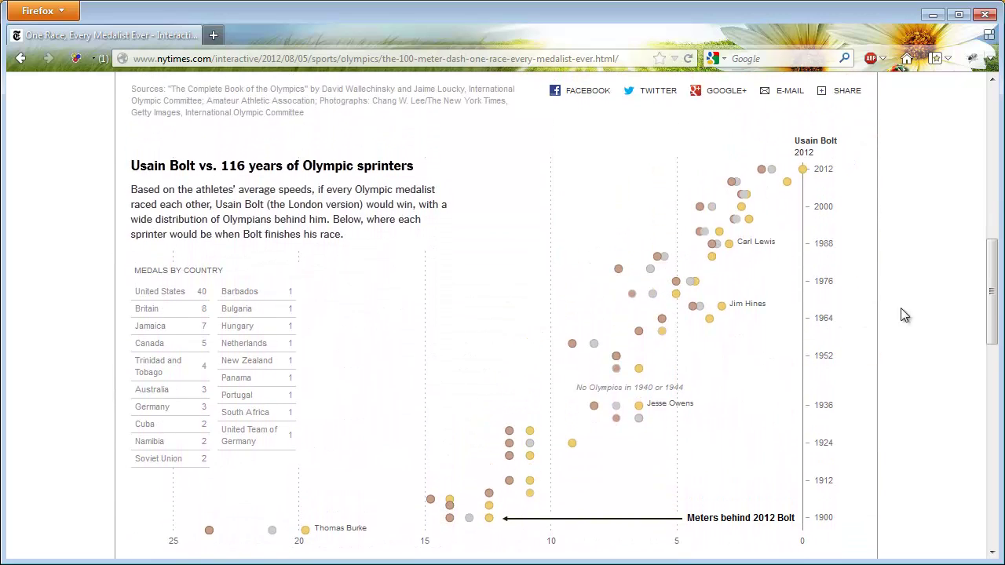
{"action": "left_click_drag", "start_coordinate": [990, 269], "coordinate": [990, 280]}
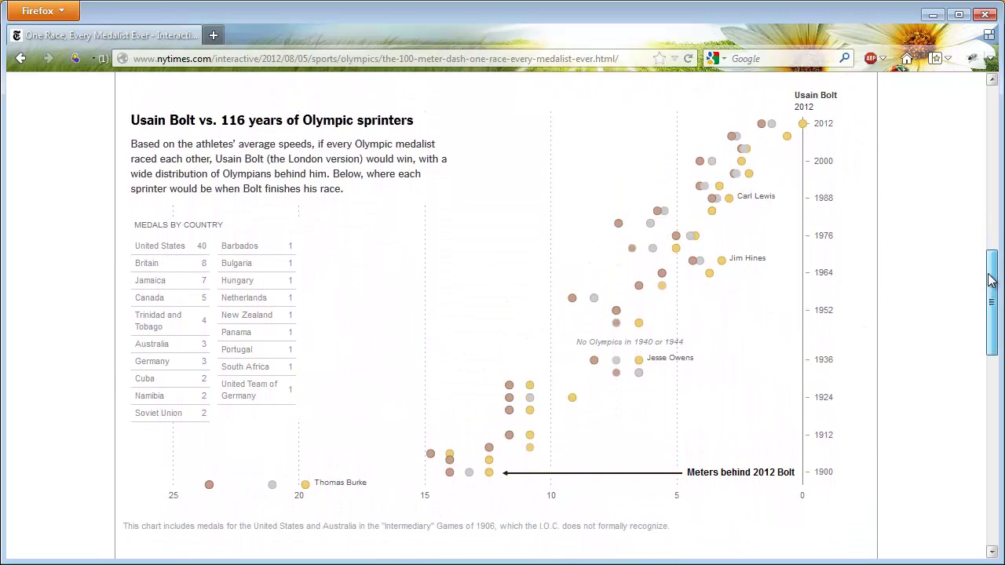
Show the tooltips of medalist dots such as Francis Lane's, with times and meters behind Bolt.
{"action": "mouse_move", "coordinate": [793, 138]}
{"action": "scroll", "coordinate": [802, 130], "scroll_direction": "up", "scroll_amount": 2}
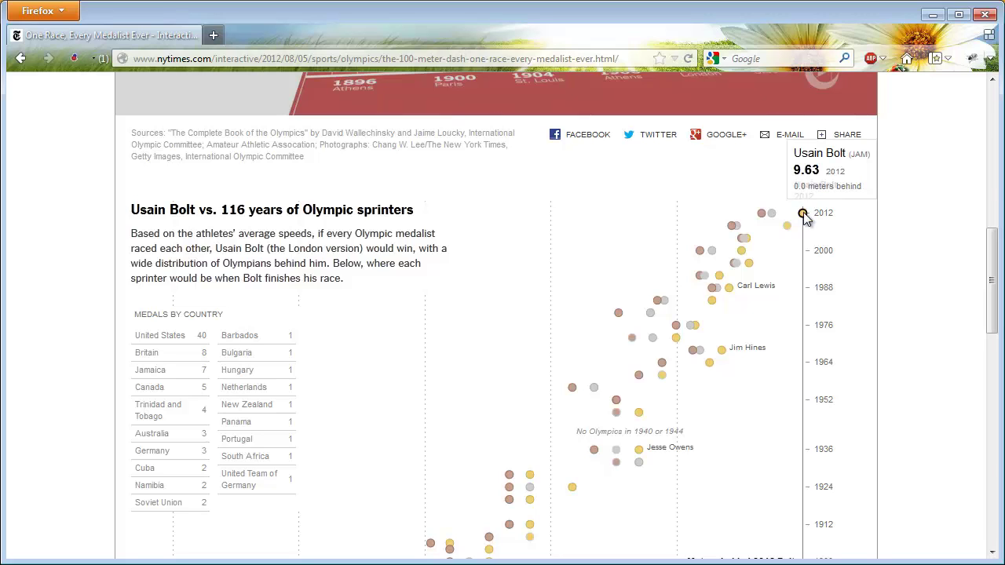
{"action": "scroll", "coordinate": [803, 212], "scroll_direction": "down", "scroll_amount": 2}
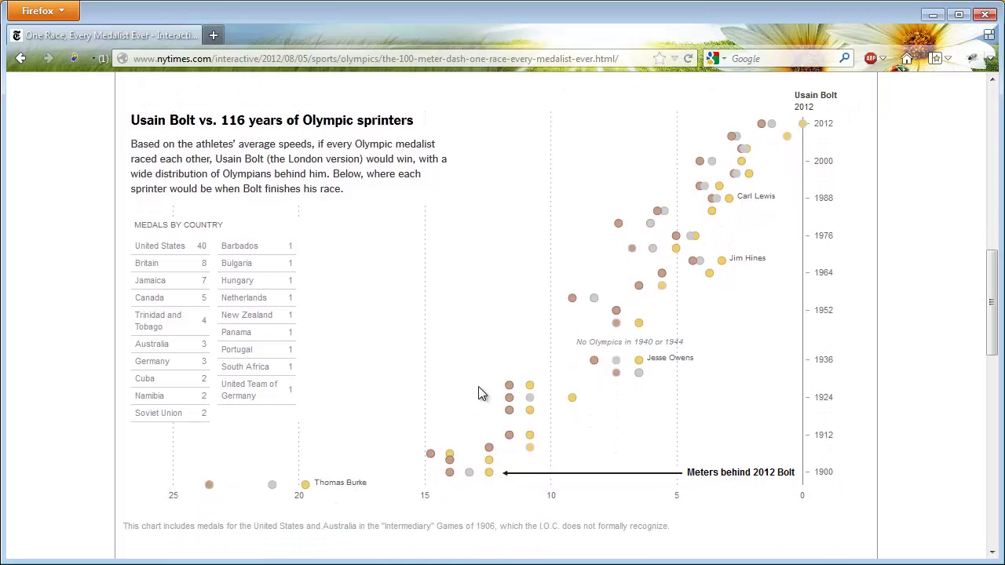
{"action": "mouse_move", "coordinate": [210, 485]}
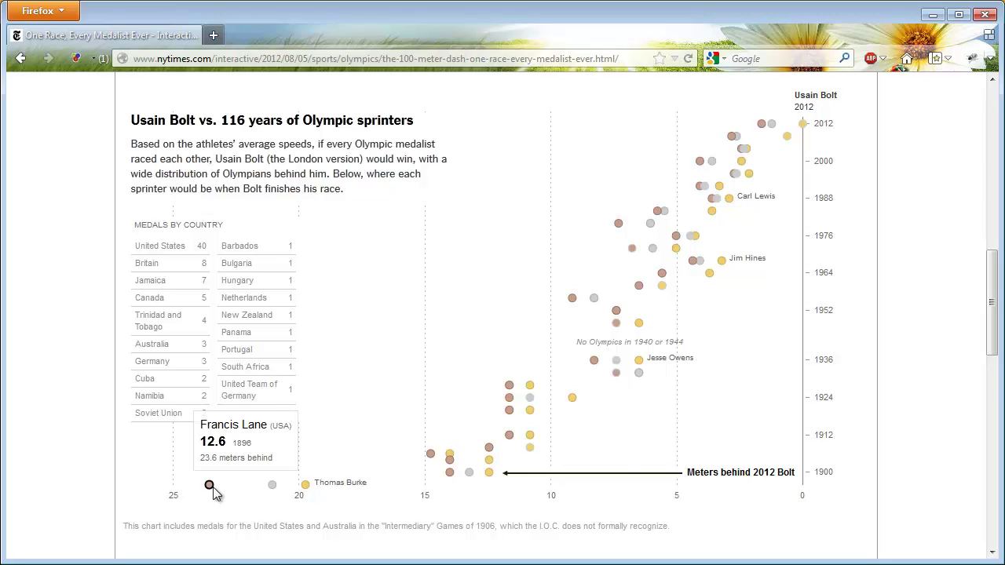
{"action": "mouse_move", "coordinate": [305, 486]}
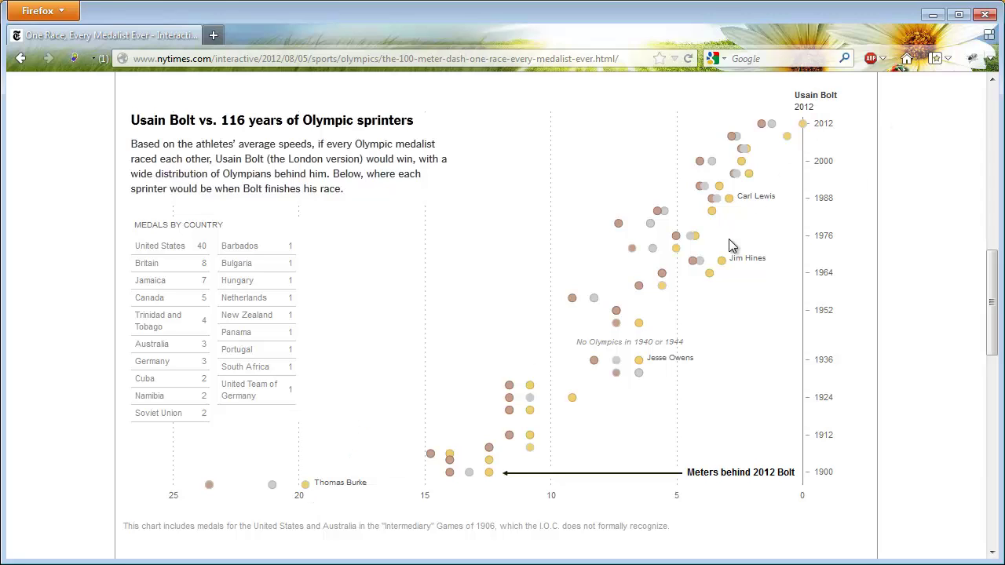
Compare the 2000 and 2008 sprinters' times using their dot tooltips.
{"action": "scroll", "coordinate": [792, 145], "scroll_direction": "up", "scroll_amount": 2}
{"action": "mouse_move", "coordinate": [804, 221]}
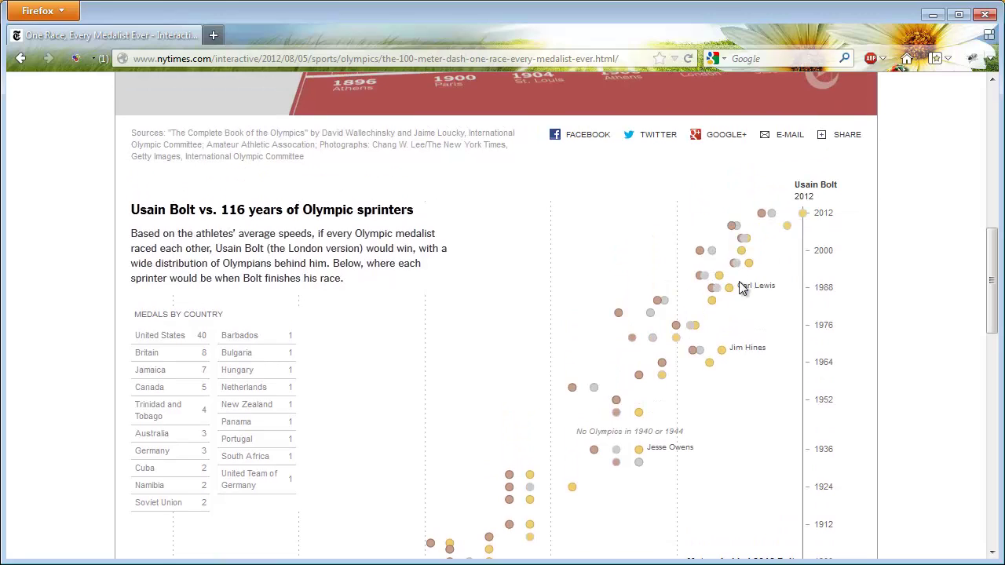
{"action": "mouse_move", "coordinate": [729, 291]}
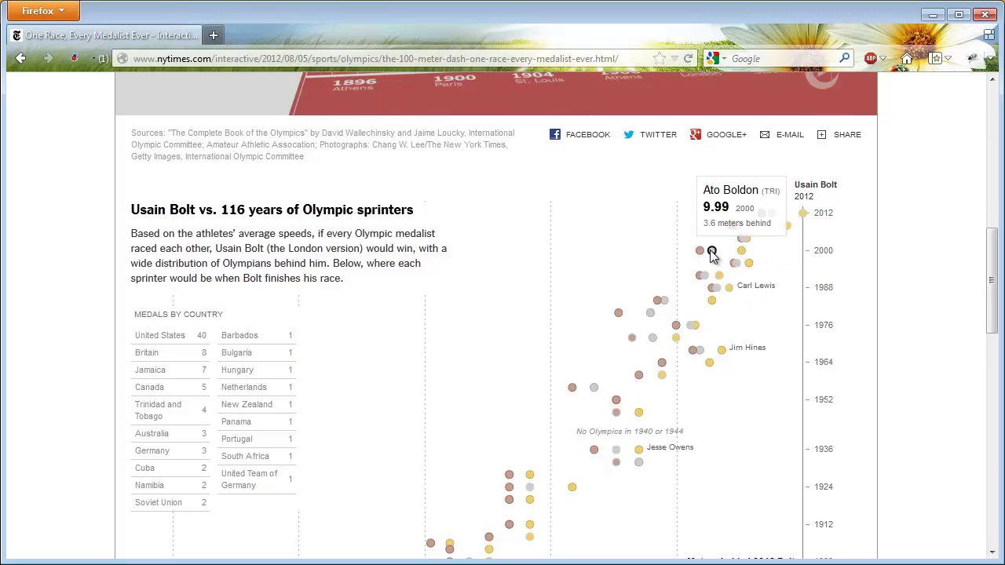
{"action": "mouse_move", "coordinate": [704, 254]}
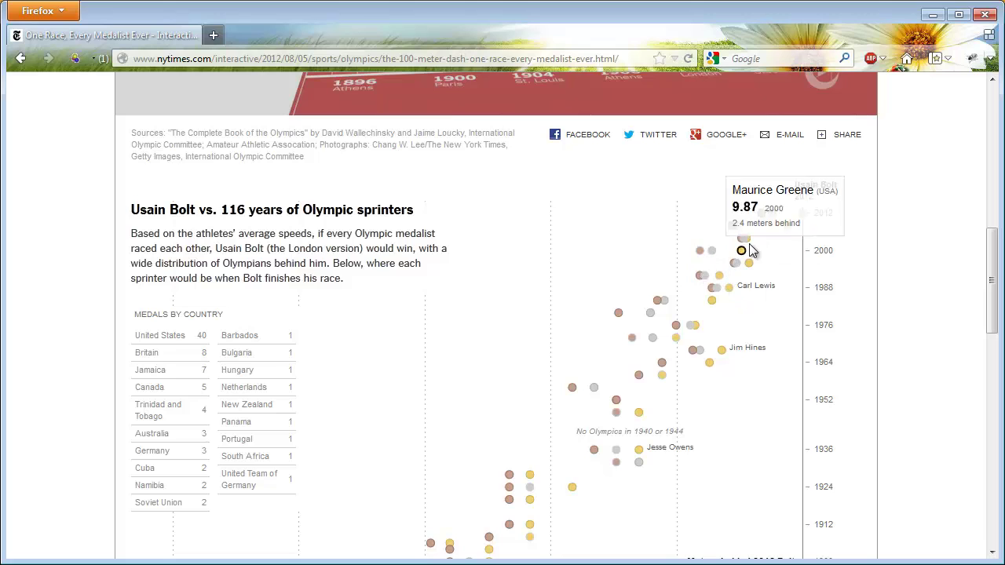
Bring up the Excel '100mts-records' workbook's Bolt chart highlighting Jamaica's 7 medals.
{"action": "scroll", "coordinate": [707, 254], "scroll_direction": "down", "scroll_amount": 2}
{"action": "scroll", "coordinate": [707, 257], "scroll_direction": "down", "scroll_amount": 2}
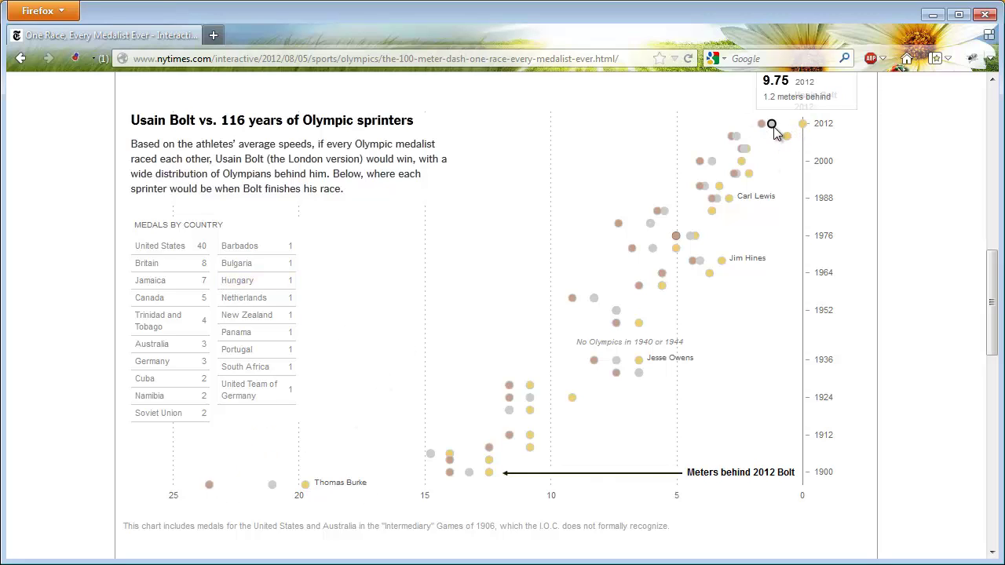
{"action": "mouse_move", "coordinate": [761, 124]}
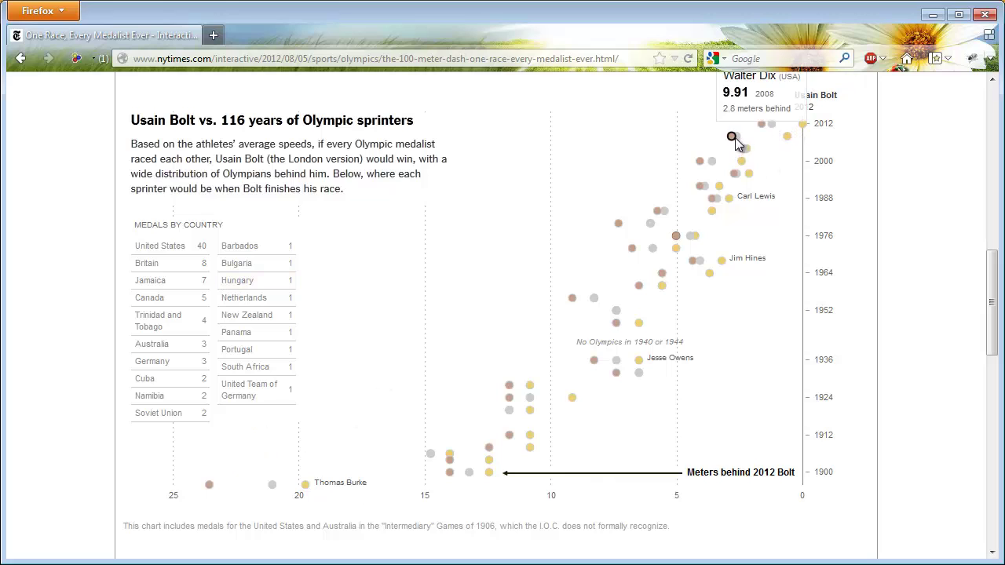
{"action": "mouse_move", "coordinate": [742, 163]}
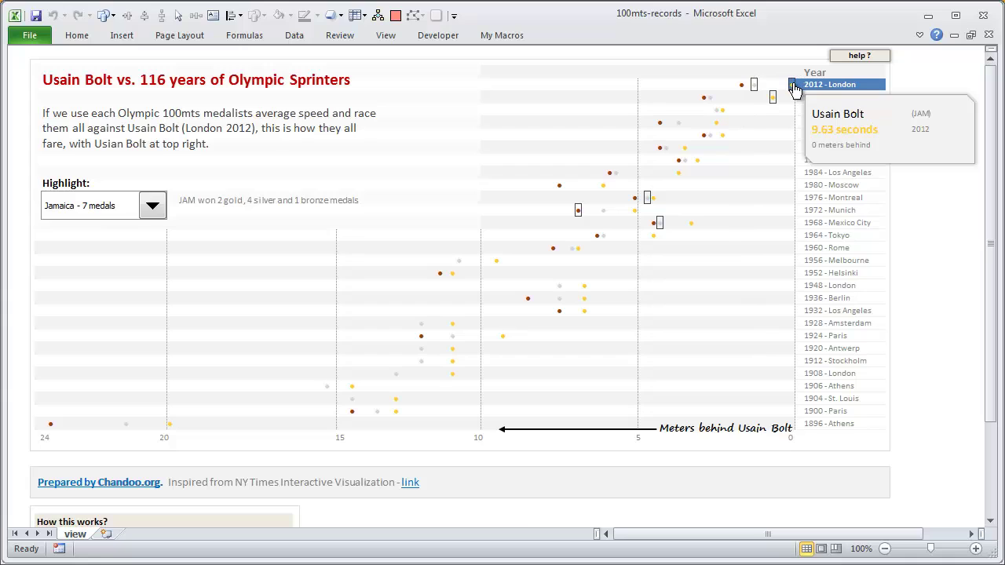
{"action": "mouse_move", "coordinate": [771, 104]}
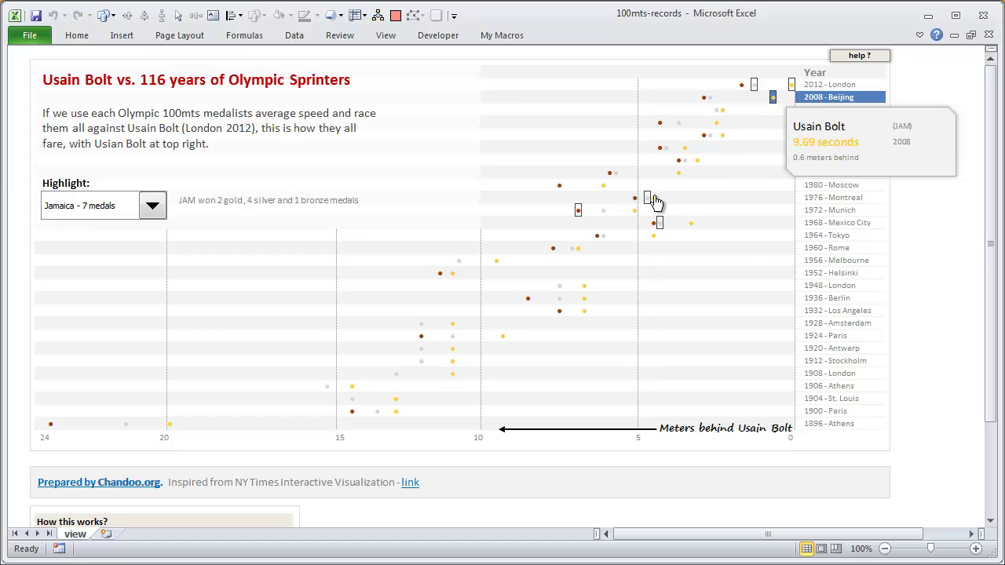
{"action": "mouse_move", "coordinate": [649, 204]}
{"action": "mouse_move", "coordinate": [579, 209]}
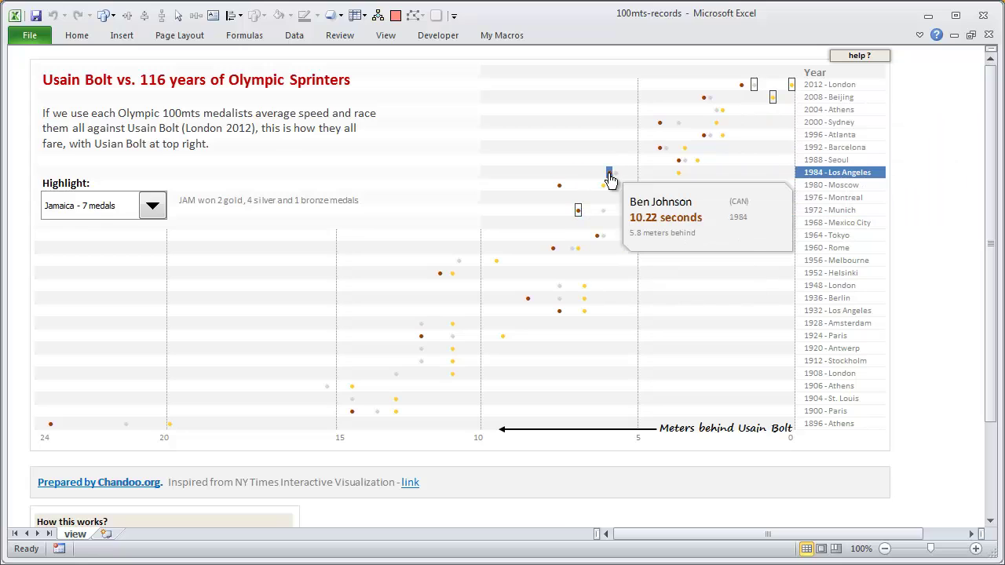
{"action": "mouse_move", "coordinate": [422, 328]}
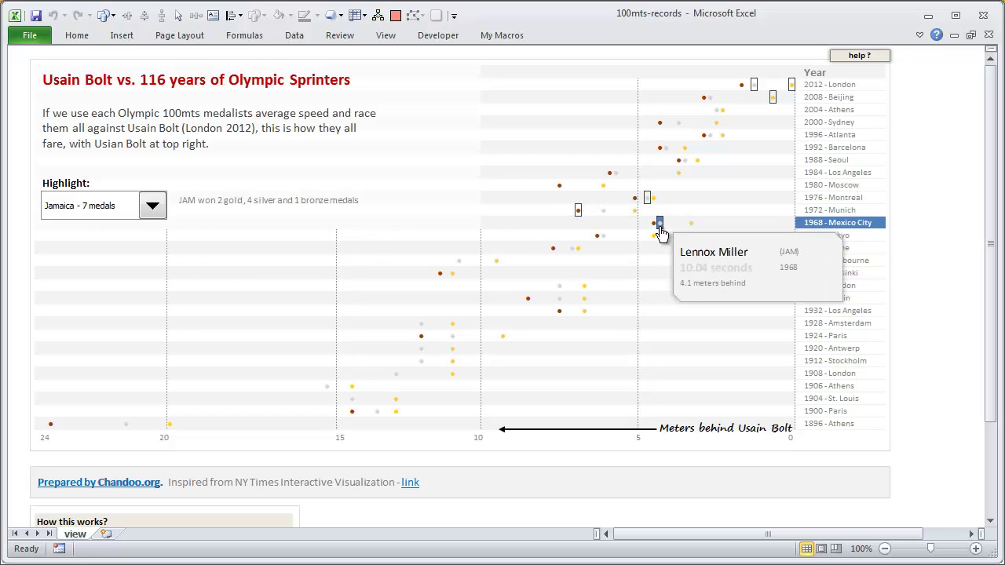
Set the Highlight combo box to 'USA - 40 medals'.
{"action": "left_click", "coordinate": [151, 205]}
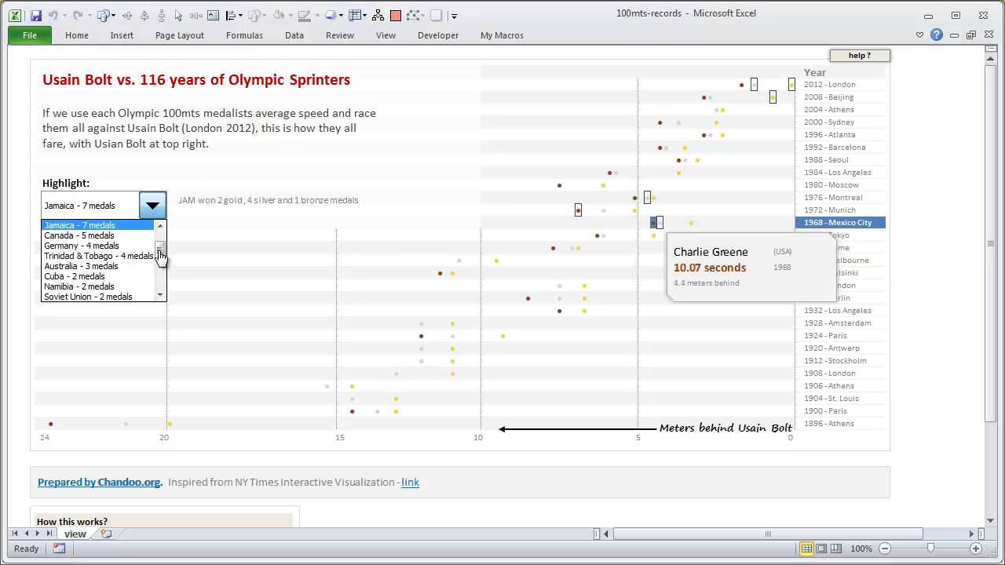
{"action": "left_click_drag", "start_coordinate": [160, 256], "coordinate": [160, 229]}
{"action": "left_click", "coordinate": [79, 236]}
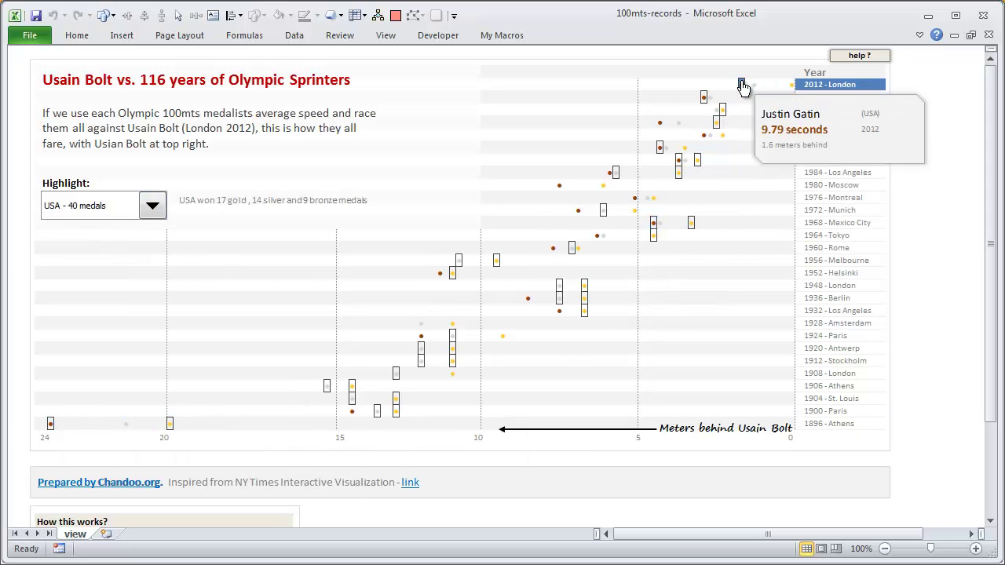
Switch the highlight to New Olympic Records and check the 11 boxed record runs.
{"action": "left_click", "coordinate": [120, 212]}
{"action": "left_click_drag", "start_coordinate": [160, 248], "coordinate": [158, 295]}
{"action": "left_click", "coordinate": [140, 287]}
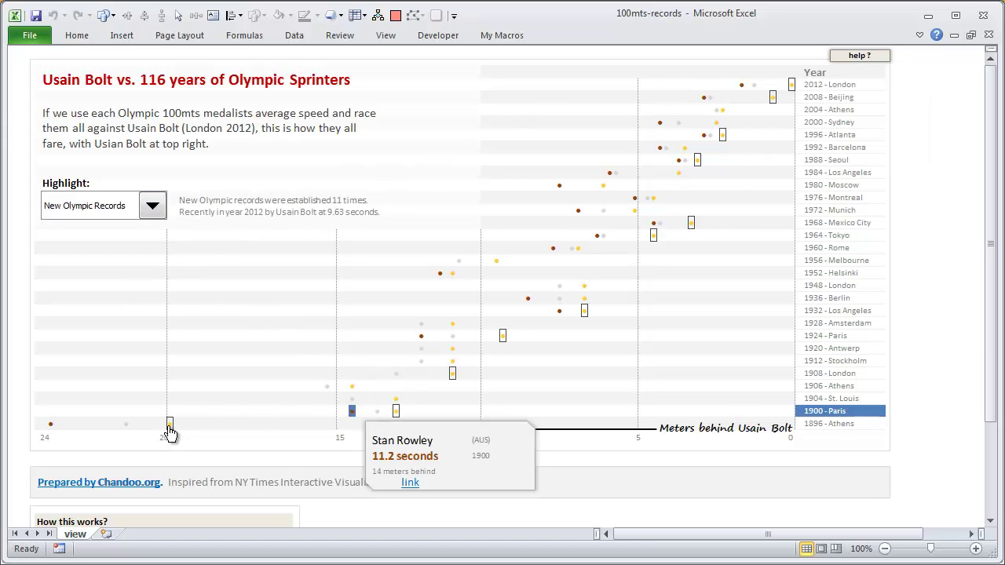
{"action": "mouse_move", "coordinate": [170, 425]}
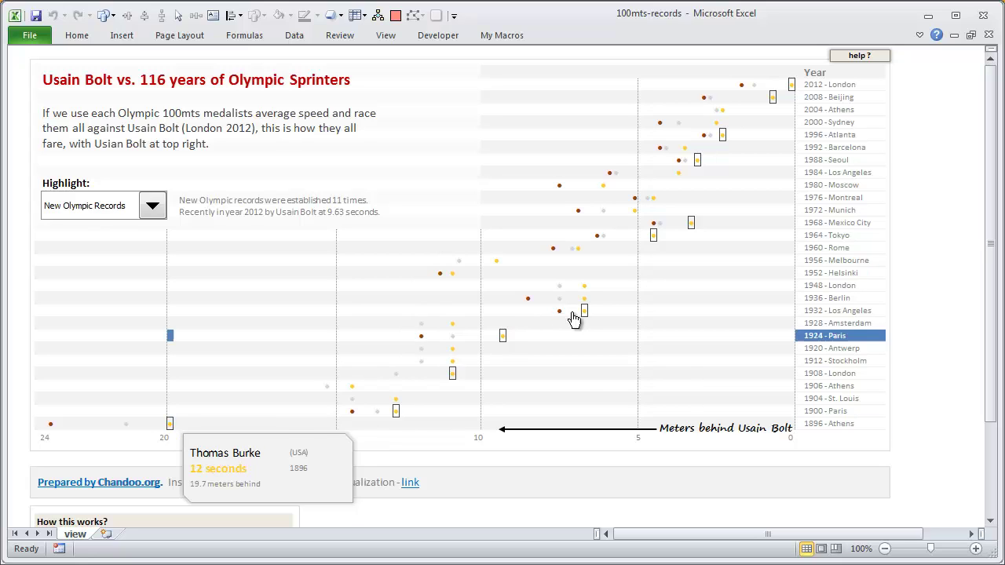
{"action": "mouse_move", "coordinate": [585, 312]}
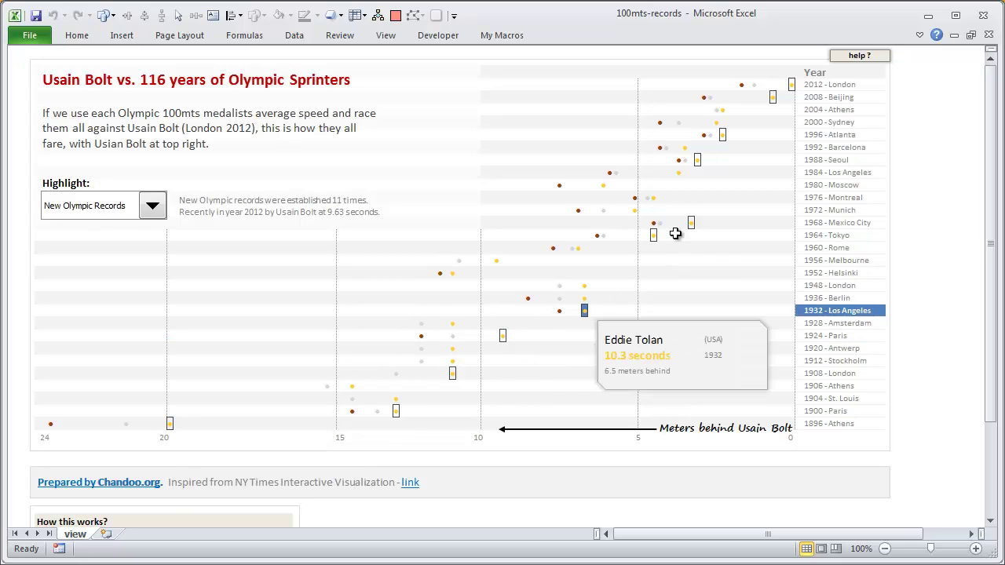
{"action": "mouse_move", "coordinate": [691, 226]}
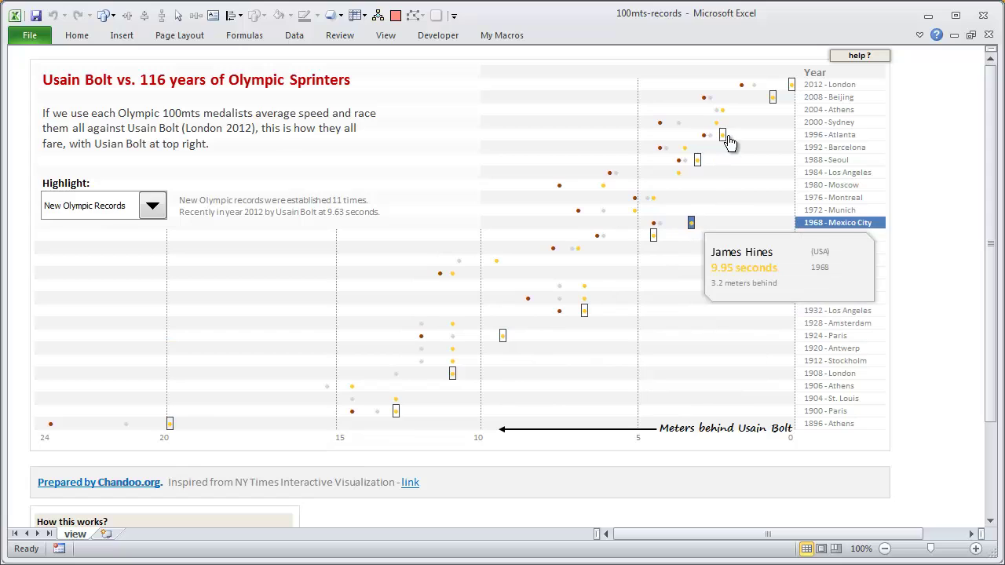
{"action": "mouse_move", "coordinate": [724, 142]}
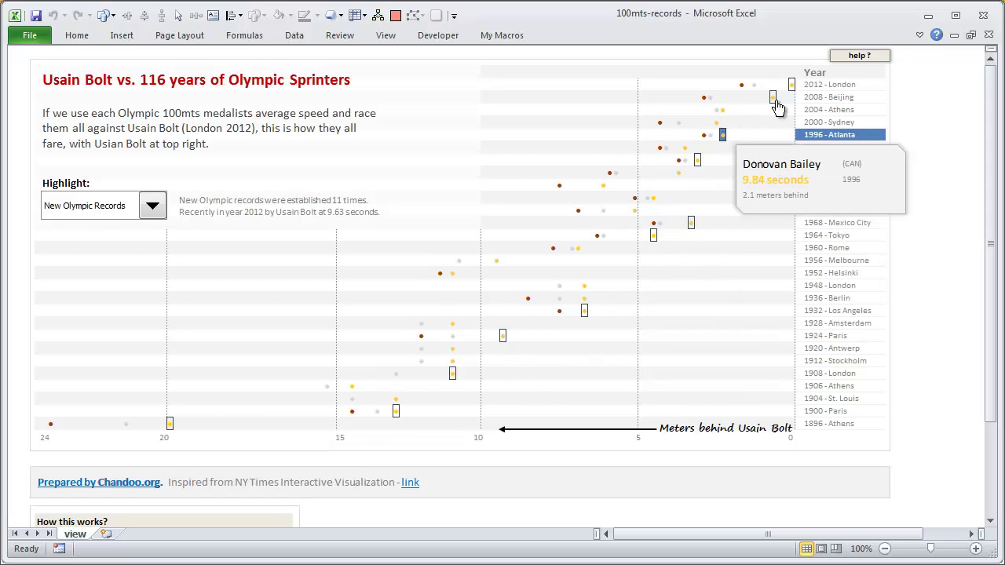
{"action": "mouse_move", "coordinate": [794, 91]}
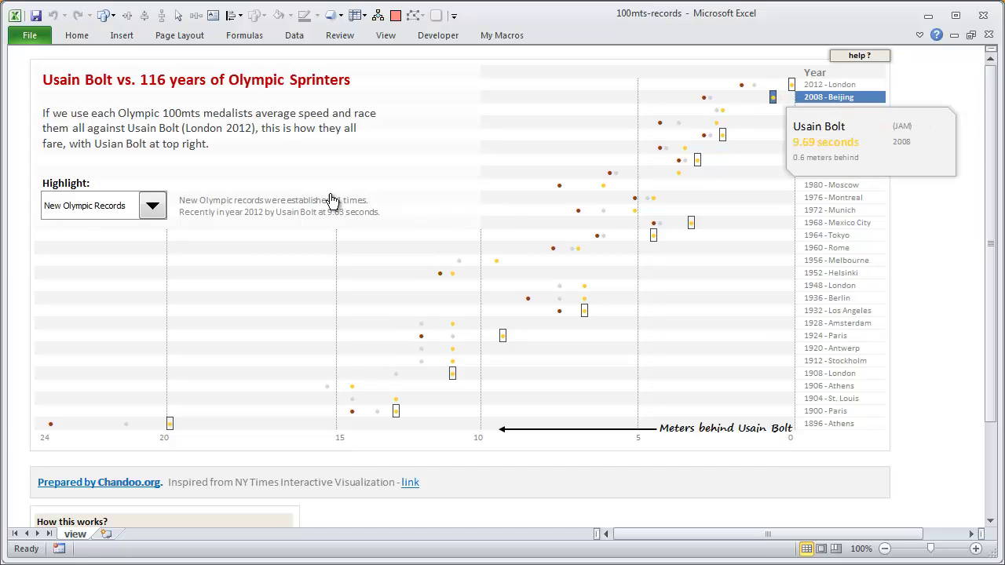
Highlight Medal Defenders and check the 7 defended medals, latest Bolt's 2012 gold.
{"action": "left_click", "coordinate": [152, 206]}
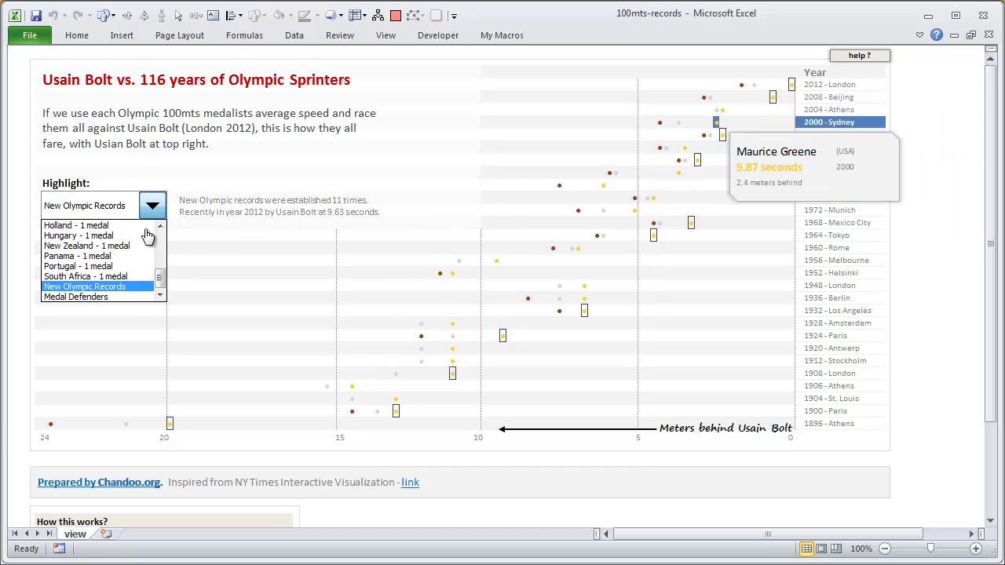
{"action": "left_click", "coordinate": [121, 298]}
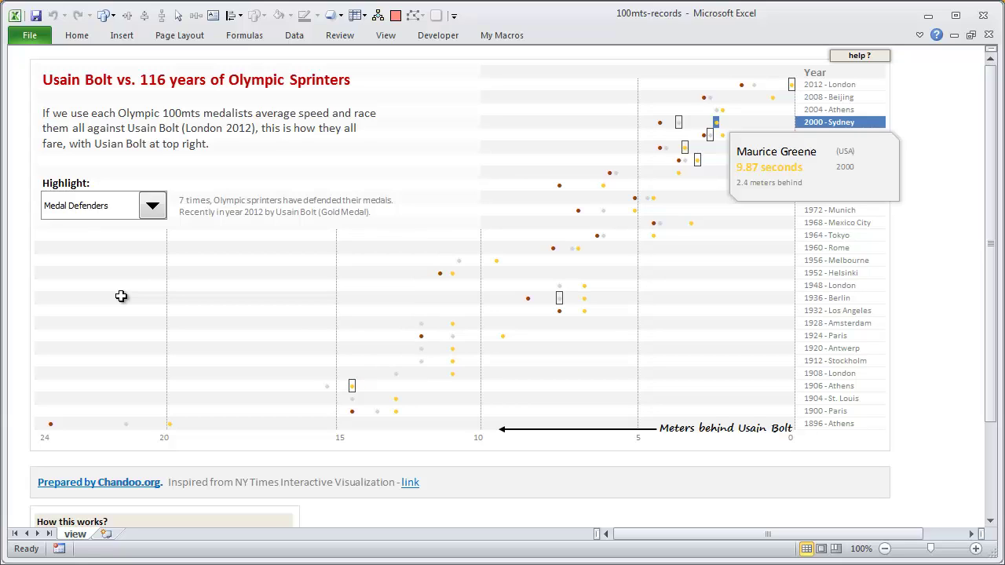
{"action": "mouse_move", "coordinate": [355, 393]}
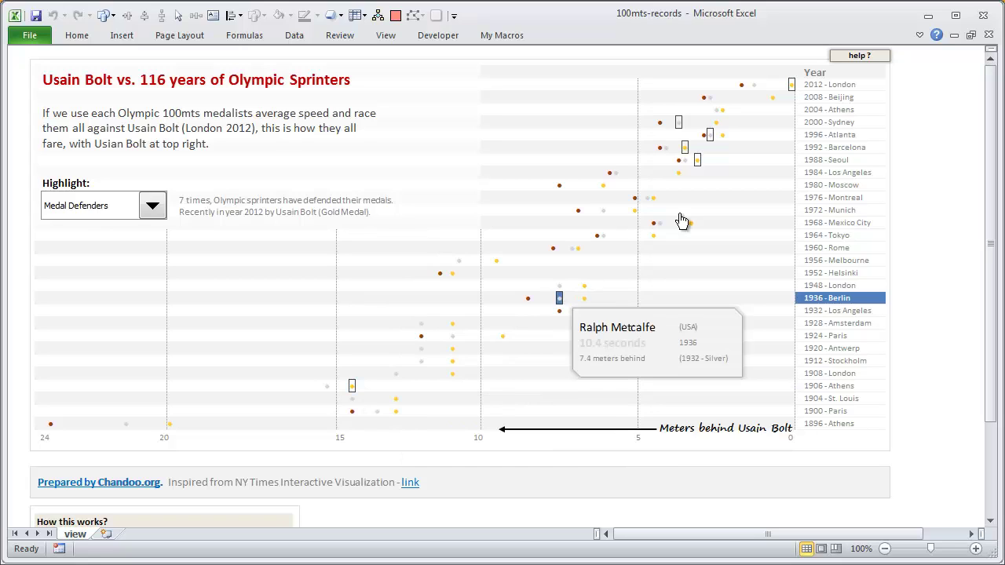
{"action": "mouse_move", "coordinate": [699, 164]}
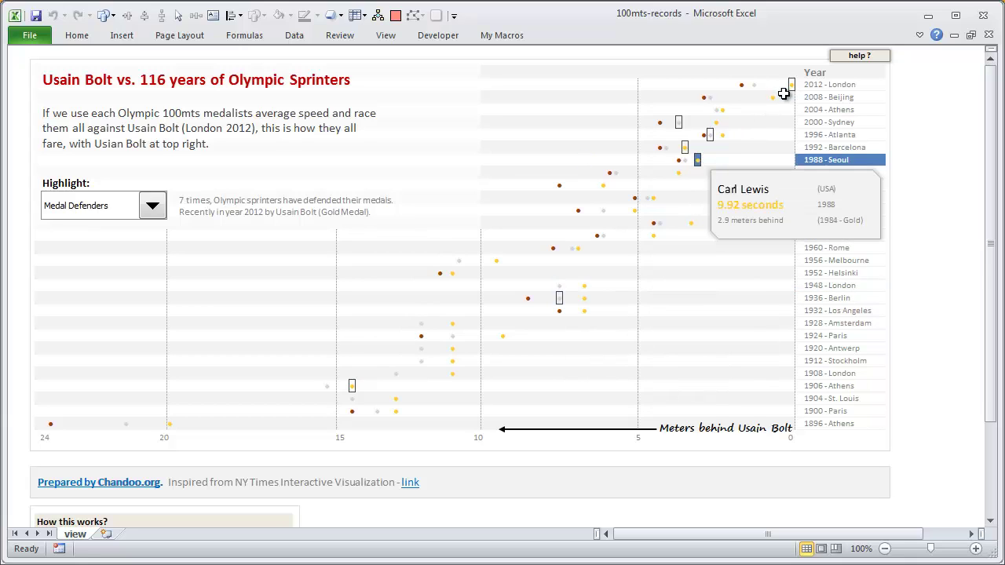
{"action": "mouse_move", "coordinate": [790, 88]}
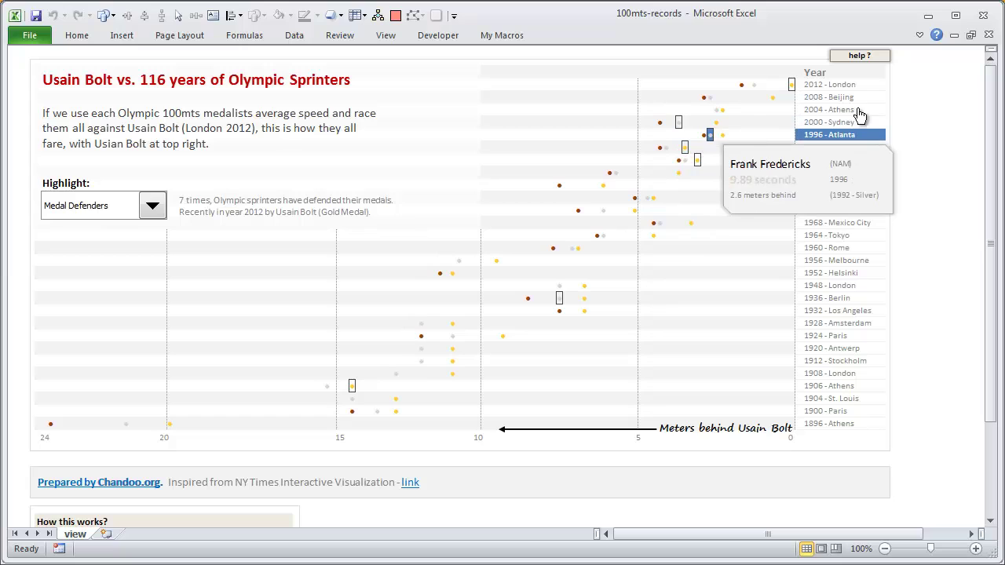
Toggle the help callouts and view a 2000 Sydney medalist's card: 10.04 seconds, 4.1 meters behind.
{"action": "left_click", "coordinate": [871, 56]}
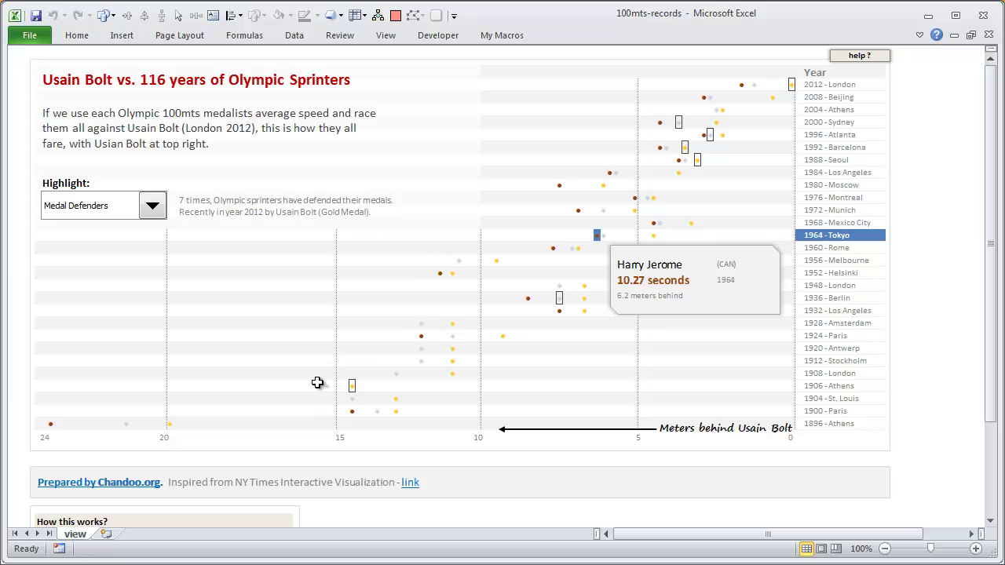
{"action": "mouse_move", "coordinate": [664, 130]}
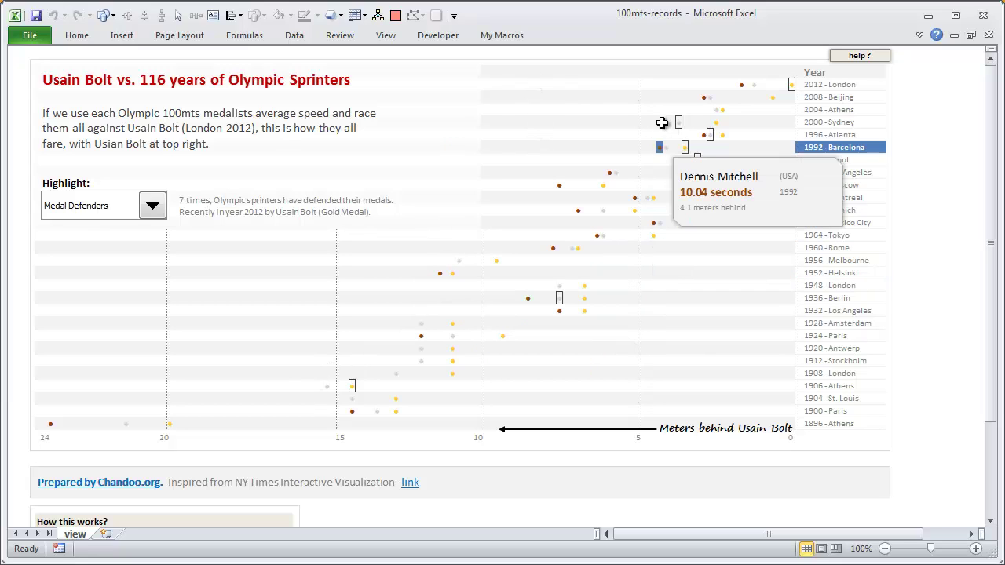
Turn on Headings and Formula Bar in the View tab and pin the ribbon.
{"action": "left_click", "coordinate": [386, 35]}
{"action": "left_click", "coordinate": [310, 85]}
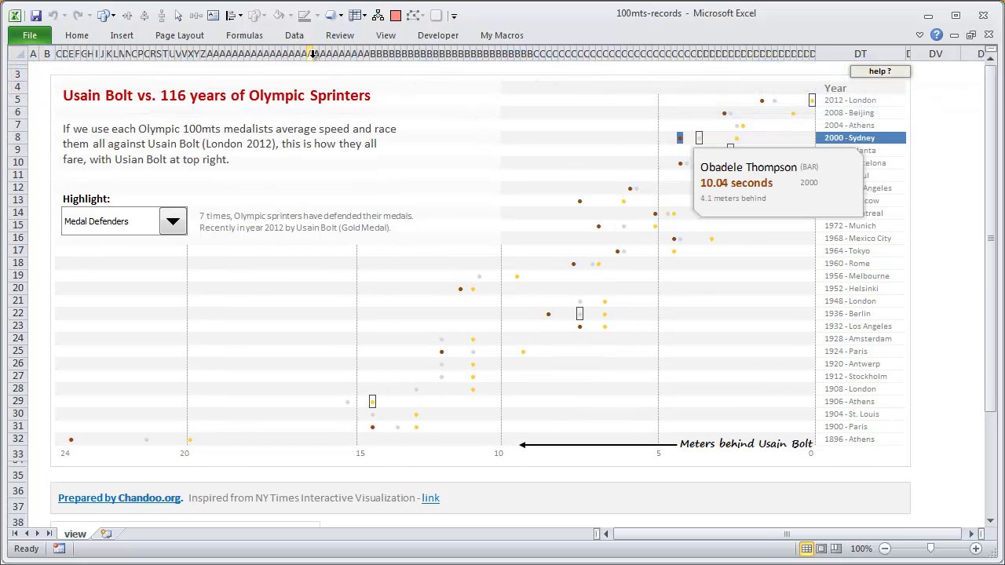
{"action": "left_click", "coordinate": [396, 36]}
{"action": "left_click", "coordinate": [299, 63]}
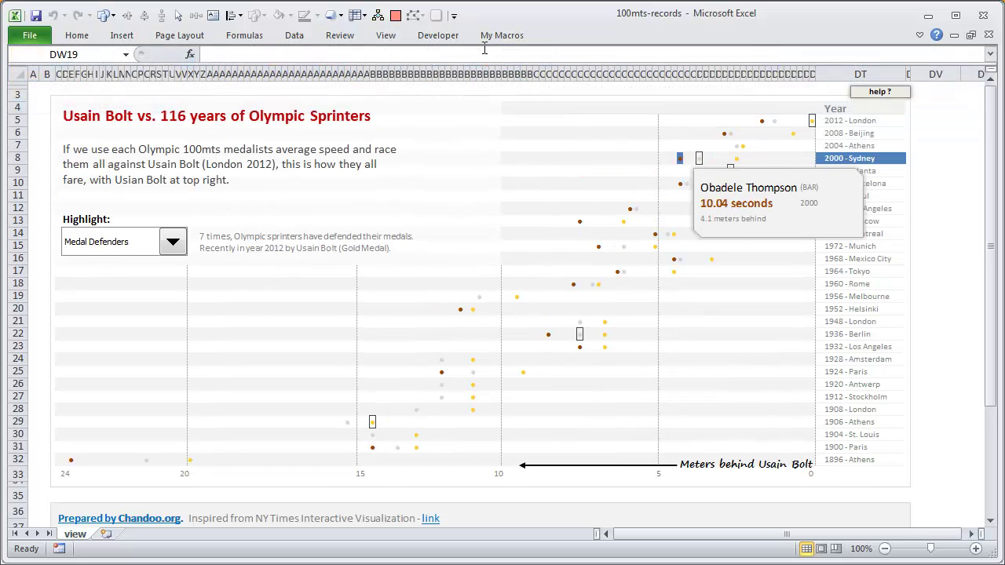
{"action": "left_click", "coordinate": [921, 36]}
{"action": "left_click", "coordinate": [921, 36]}
{"action": "left_click", "coordinate": [921, 36]}
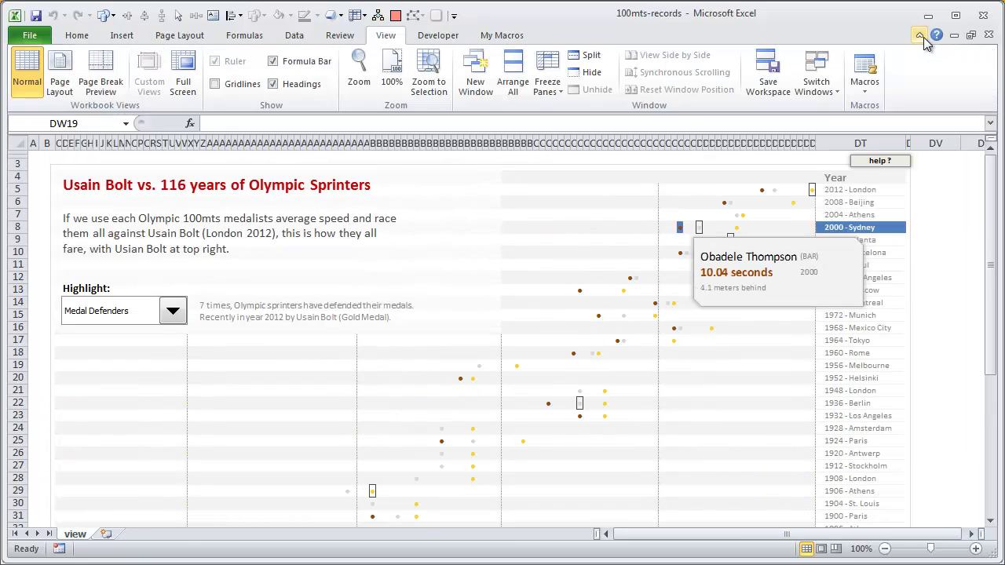
Select cell CO5 to reveal its IF(ISERROR(MATCH(...))) HYPERLINK(showDetails(...)) formula.
{"action": "right_click", "coordinate": [72, 534]}
{"action": "left_click", "coordinate": [32, 446]}
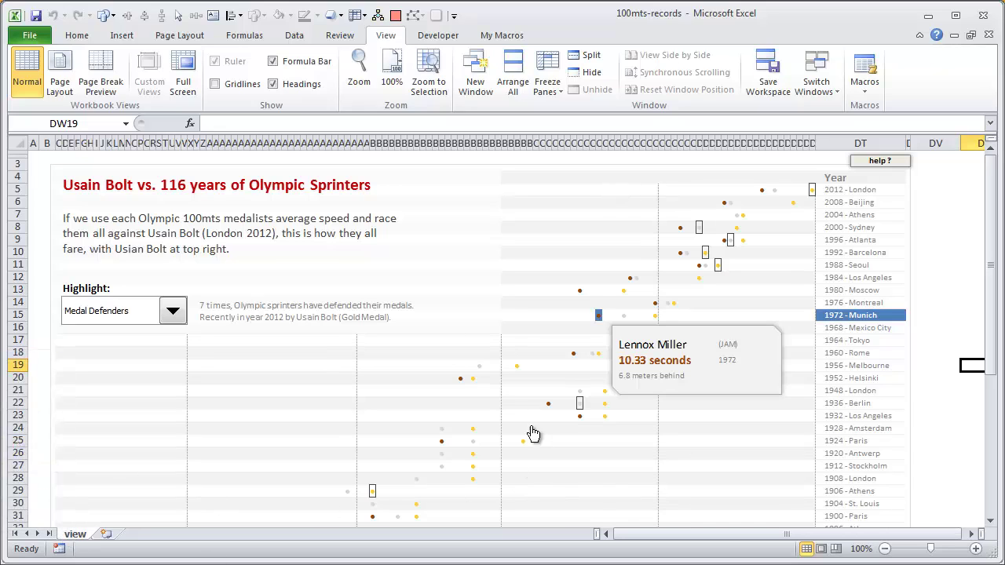
{"action": "left_click", "coordinate": [618, 178]}
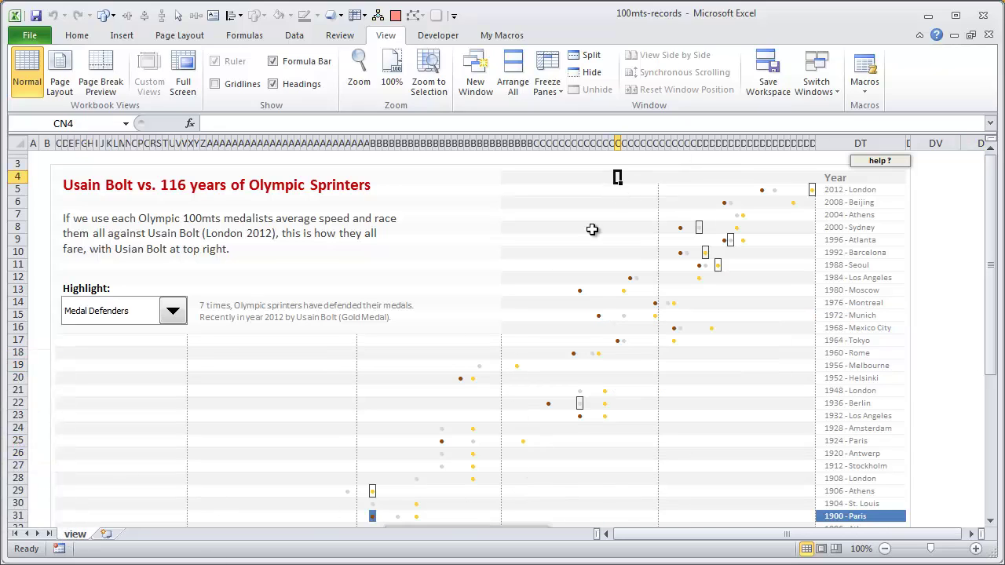
{"action": "left_click", "coordinate": [624, 190]}
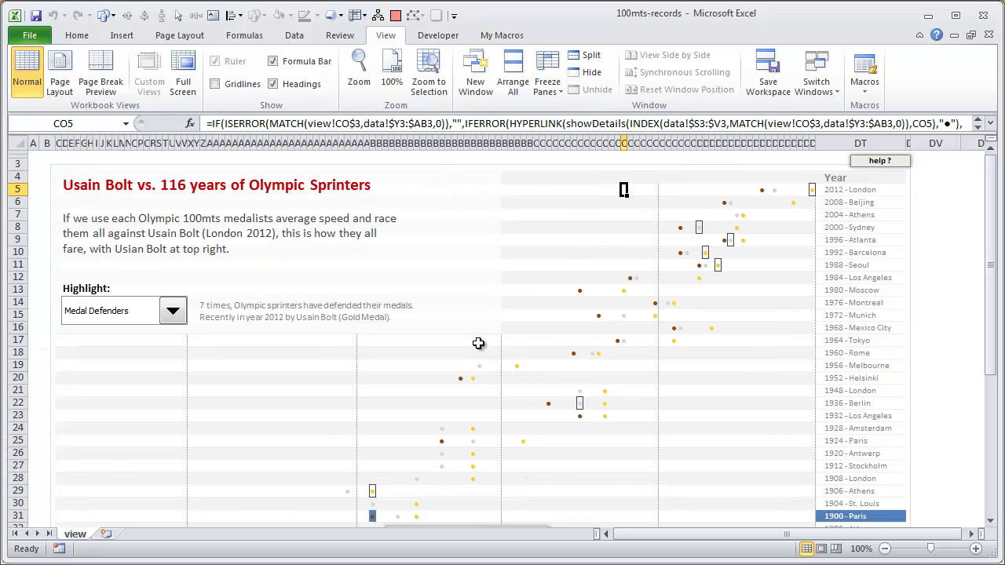
Attempt to hide the view sheet and dismiss the one-visible-sheet warning.
{"action": "right_click", "coordinate": [79, 535]}
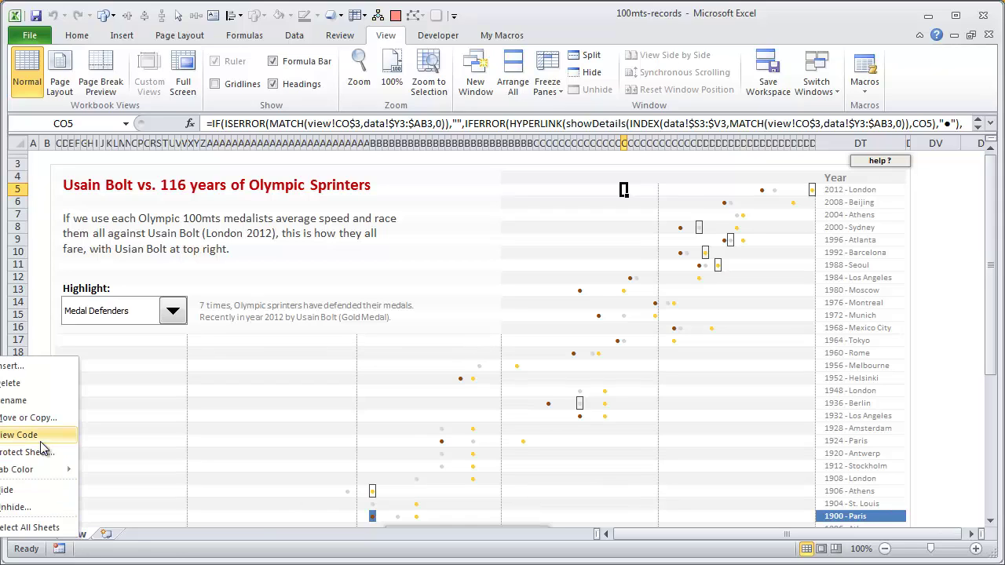
{"action": "left_click", "coordinate": [11, 493]}
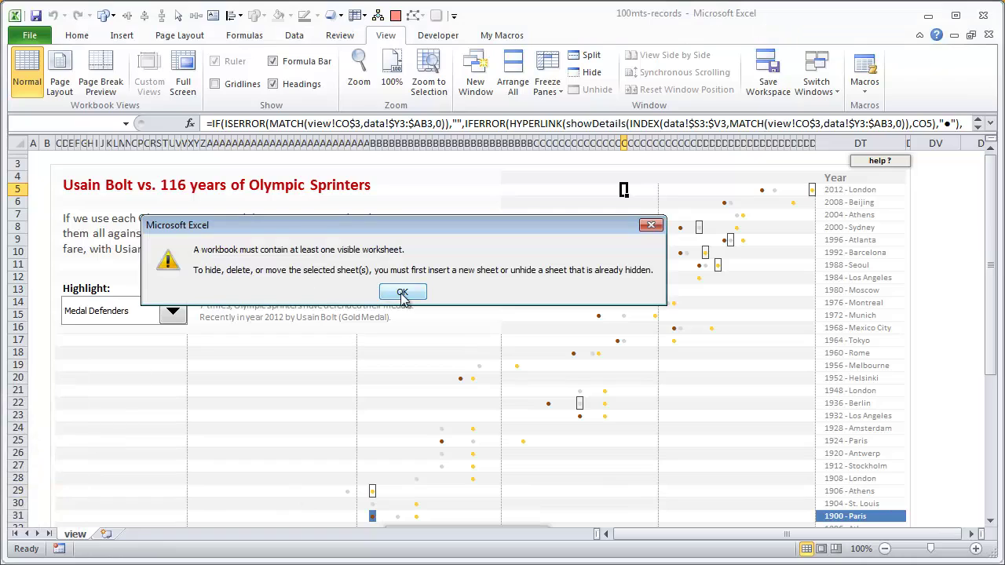
{"action": "left_click", "coordinate": [402, 292]}
Unhide the 'data' sheet from the list of hidden sheets.
{"action": "right_click", "coordinate": [75, 535]}
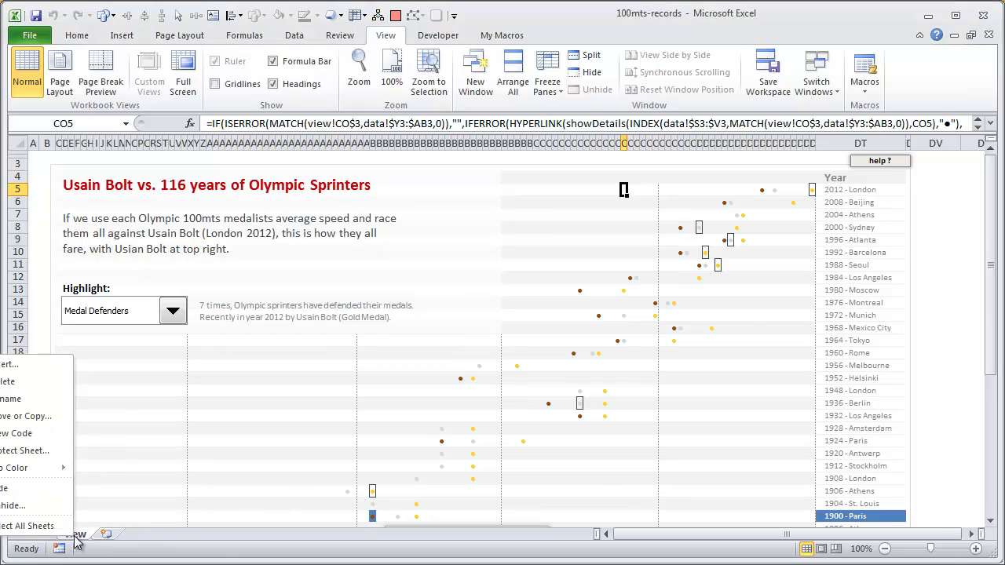
{"action": "left_click", "coordinate": [11, 505]}
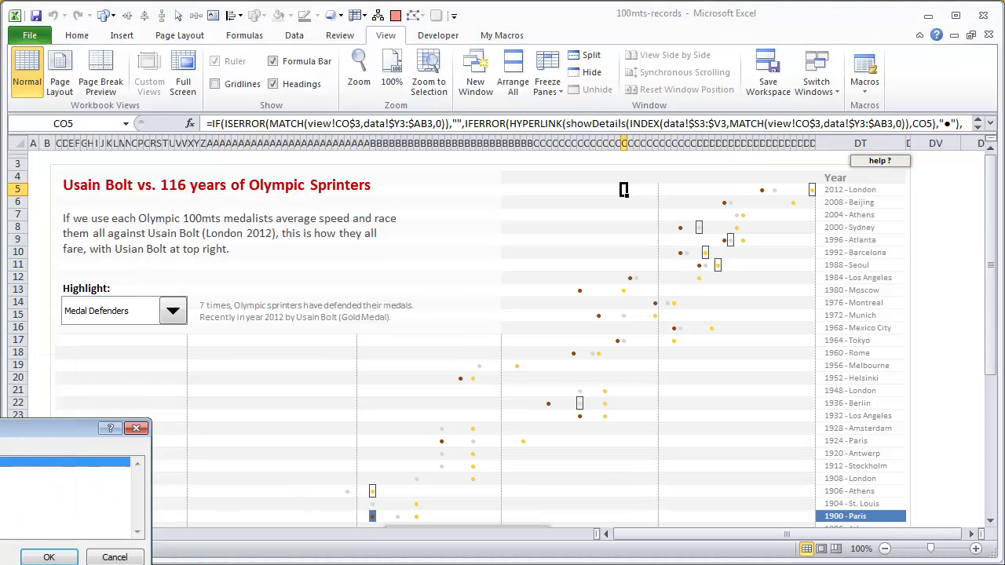
{"action": "left_click", "coordinate": [44, 557]}
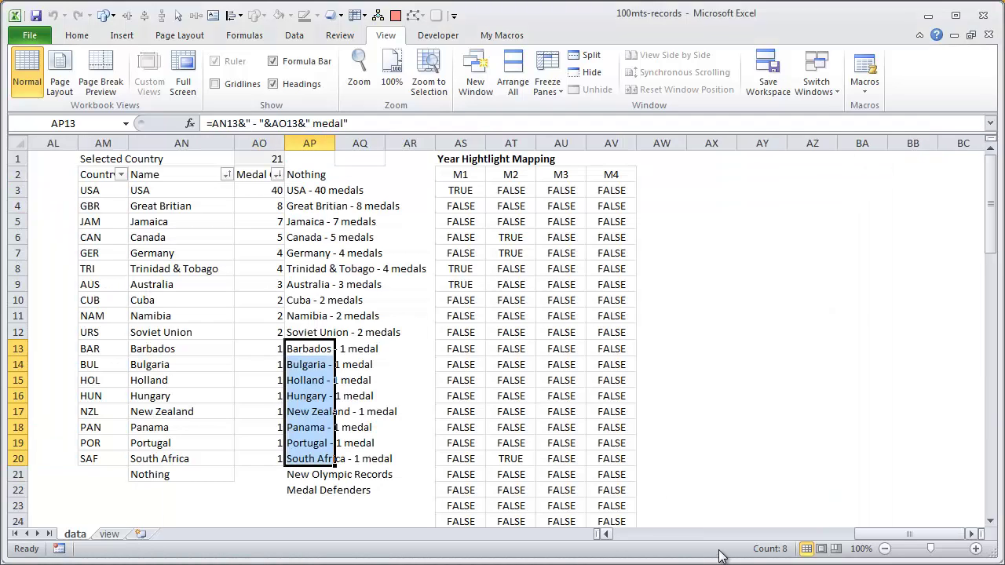
{"action": "left_click", "coordinate": [631, 543]}
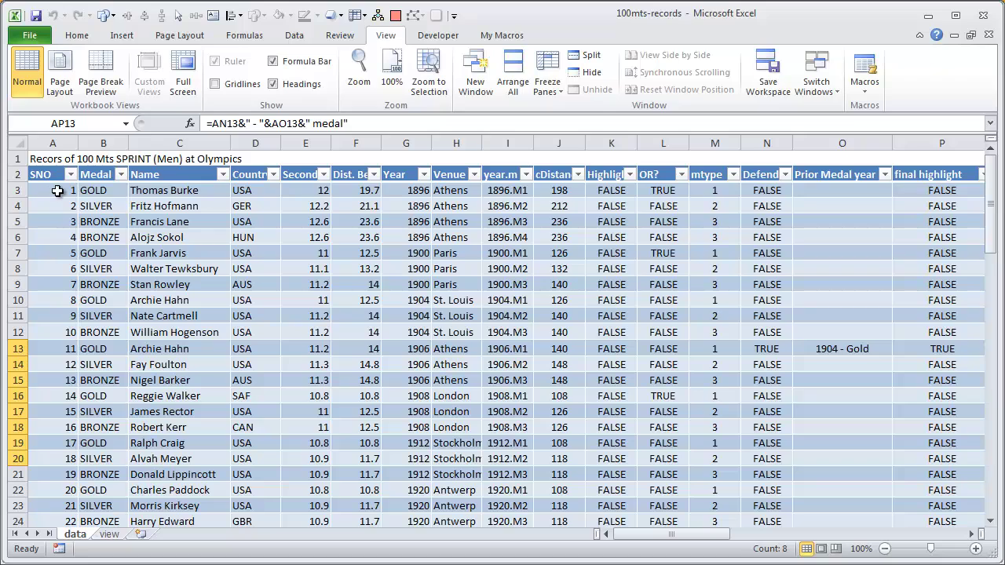
{"action": "left_click", "coordinate": [105, 203]}
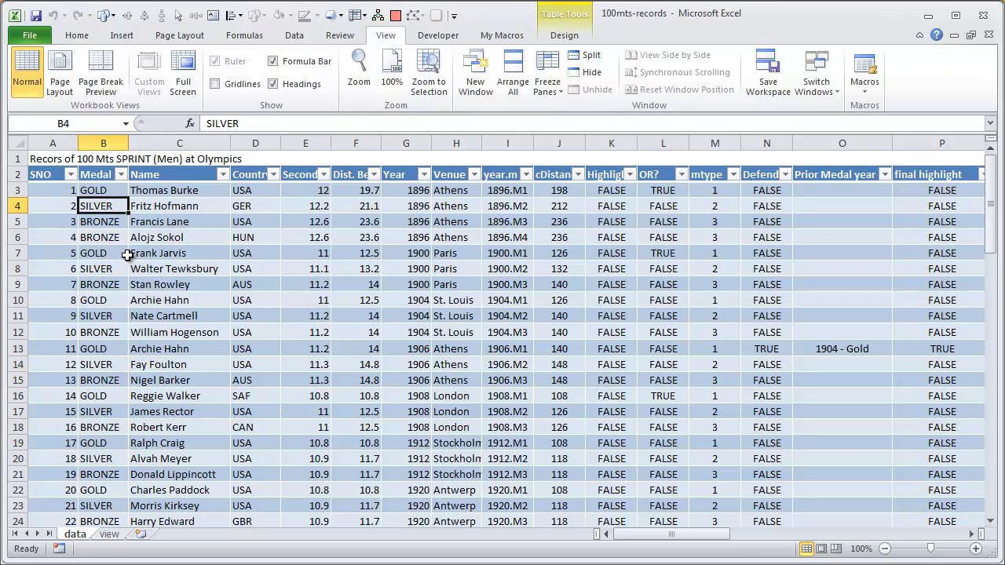
{"action": "left_click_drag", "start_coordinate": [70, 191], "coordinate": [375, 191]}
{"action": "left_click", "coordinate": [295, 191]}
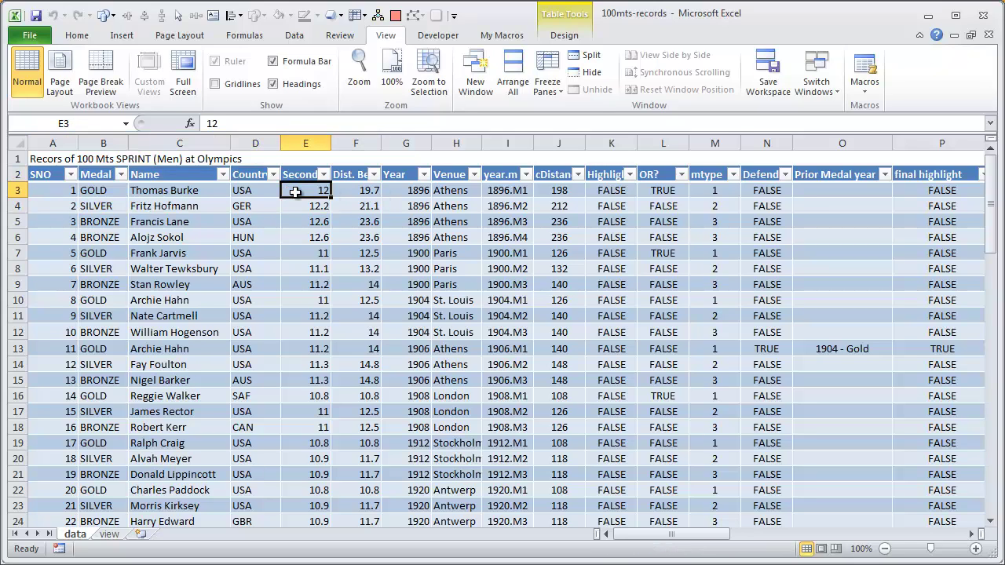
{"action": "left_click", "coordinate": [363, 195]}
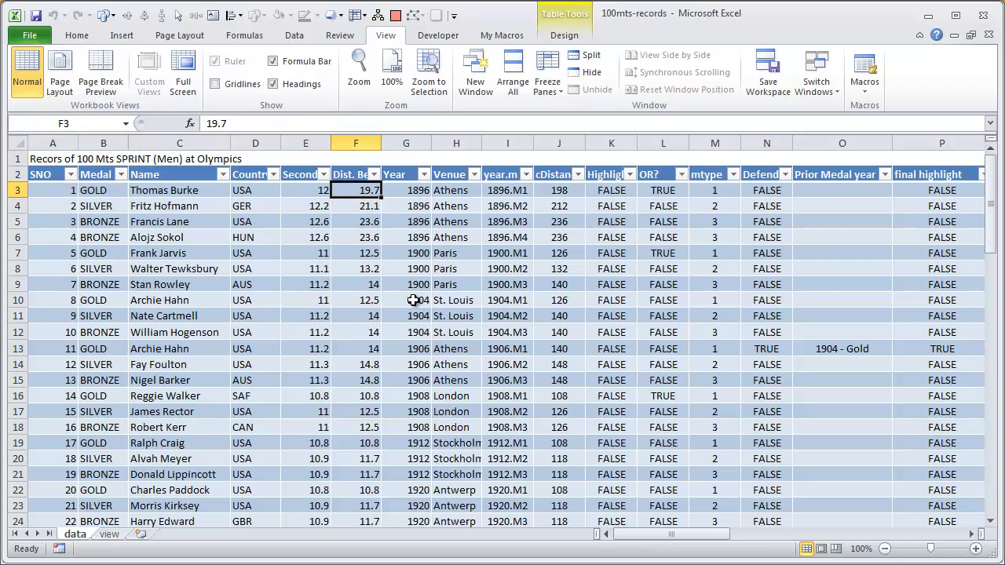
{"action": "left_click", "coordinate": [416, 191]}
{"action": "left_click", "coordinate": [464, 194]}
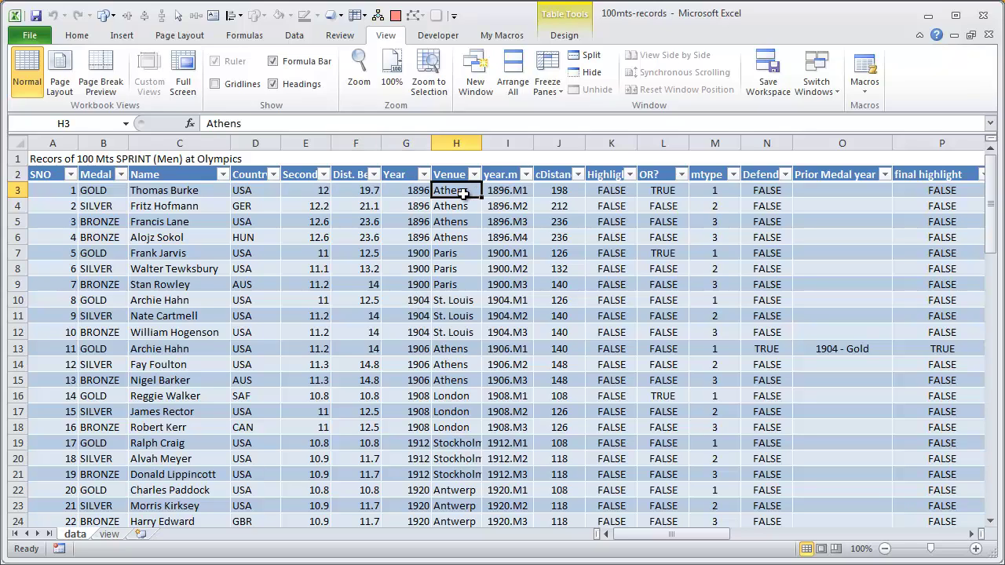
{"action": "left_click", "coordinate": [522, 194]}
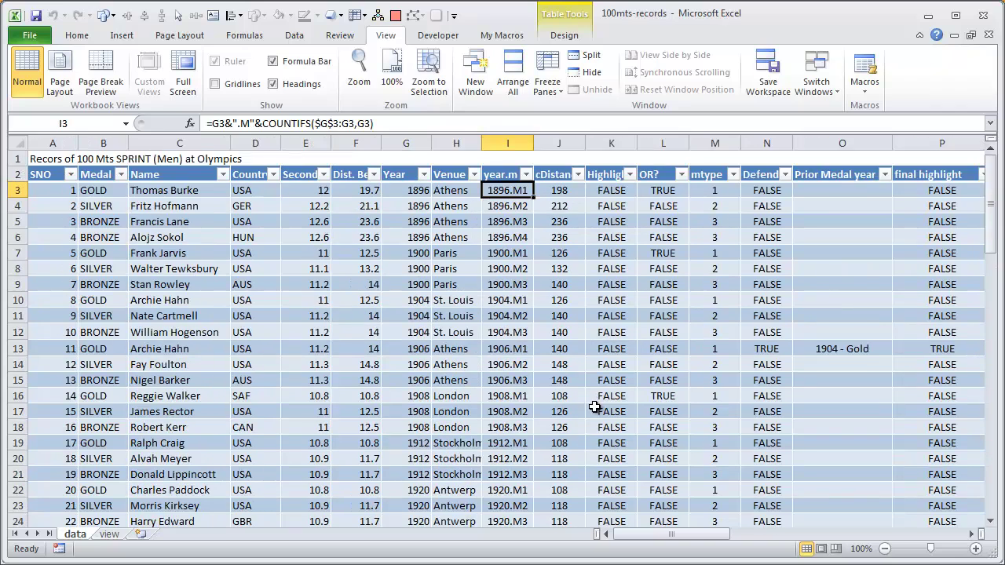
{"action": "left_click", "coordinate": [572, 193]}
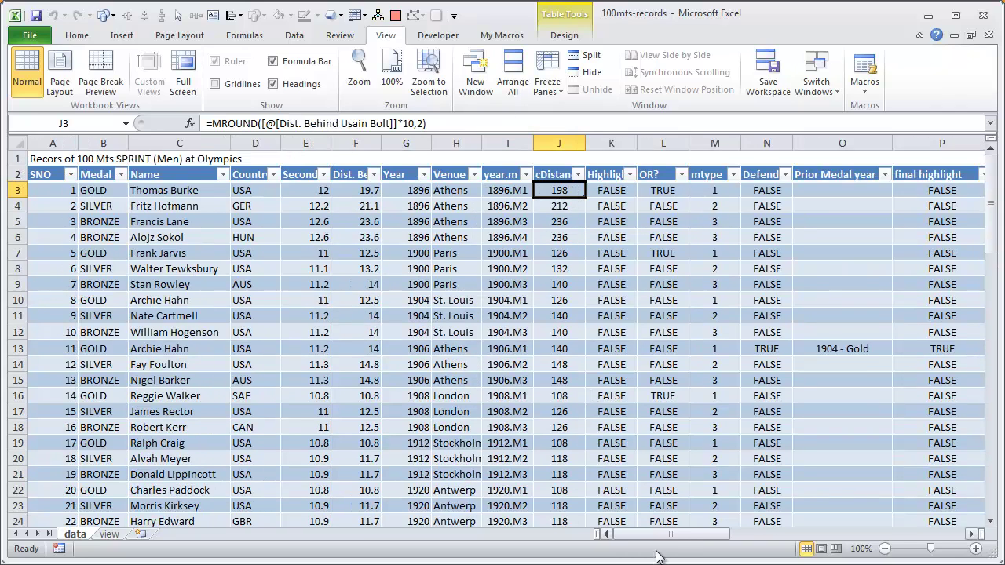
{"action": "left_click", "coordinate": [663, 196]}
{"action": "left_click", "coordinate": [624, 194]}
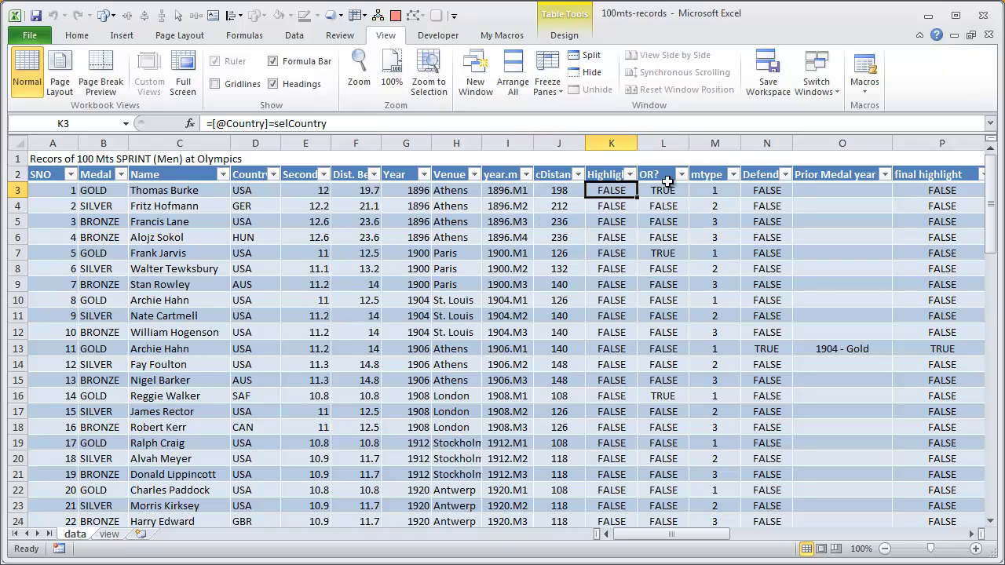
{"action": "left_click", "coordinate": [764, 190]}
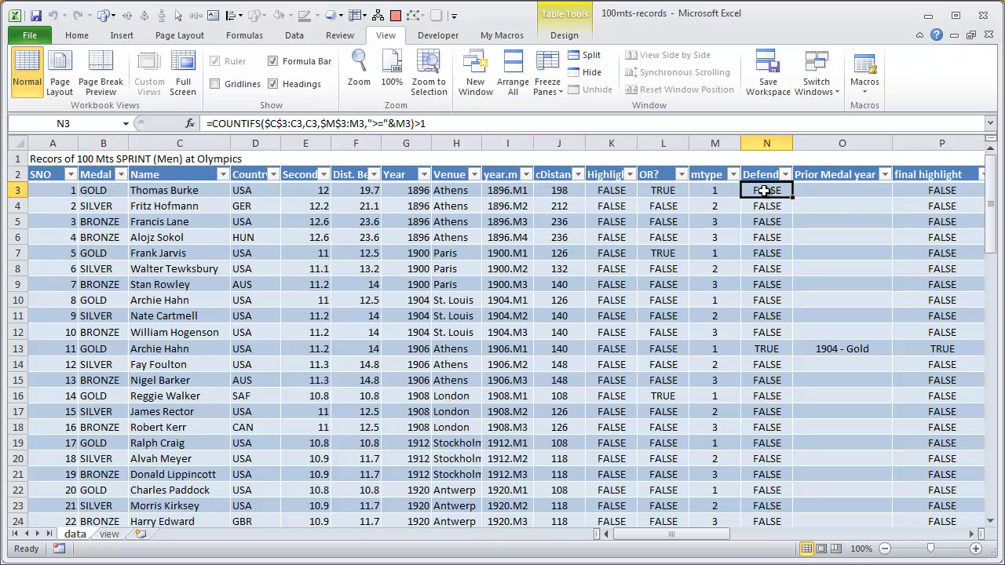
{"action": "left_click", "coordinate": [838, 192]}
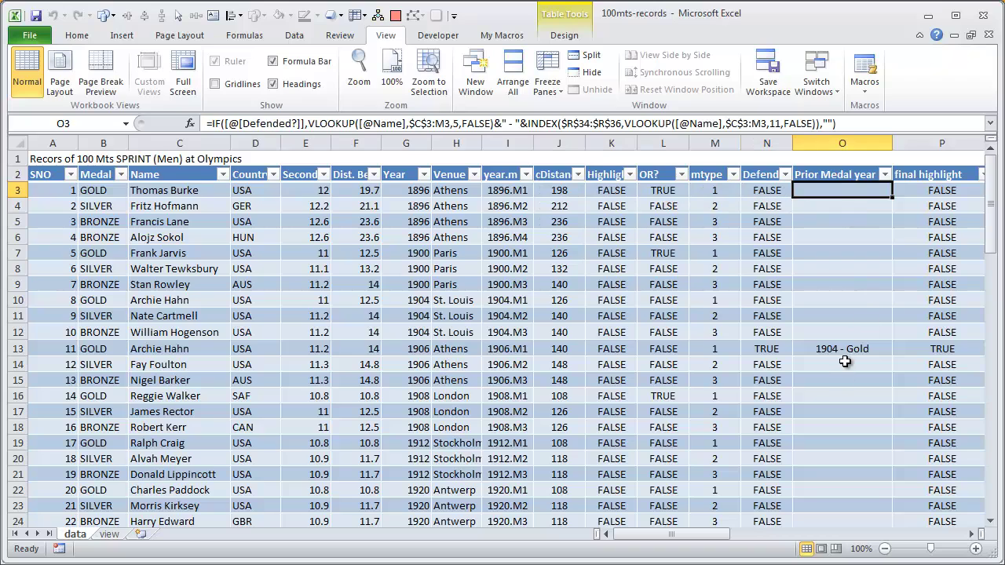
{"action": "left_click", "coordinate": [844, 354]}
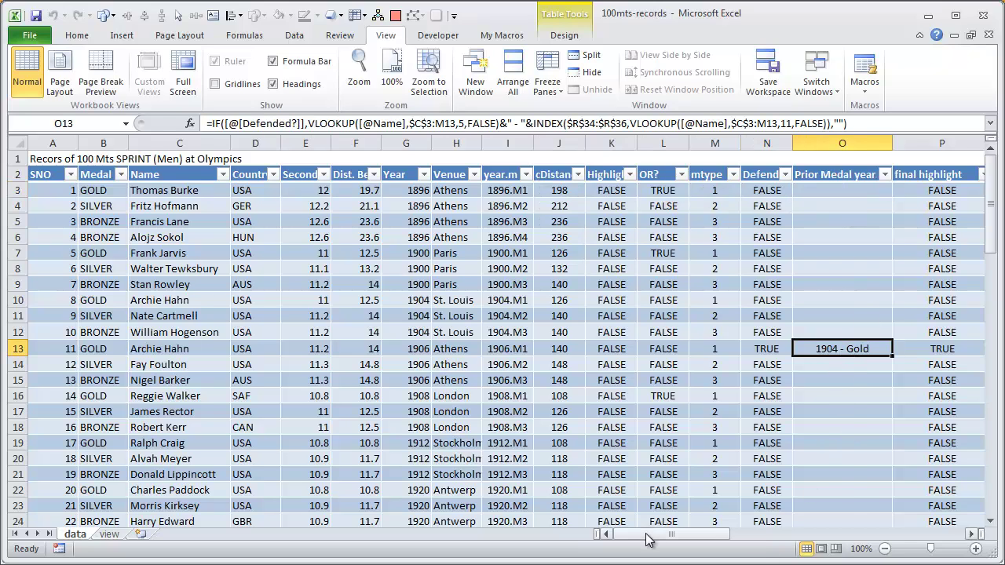
{"action": "left_click_drag", "start_coordinate": [646, 533], "coordinate": [579, 548]}
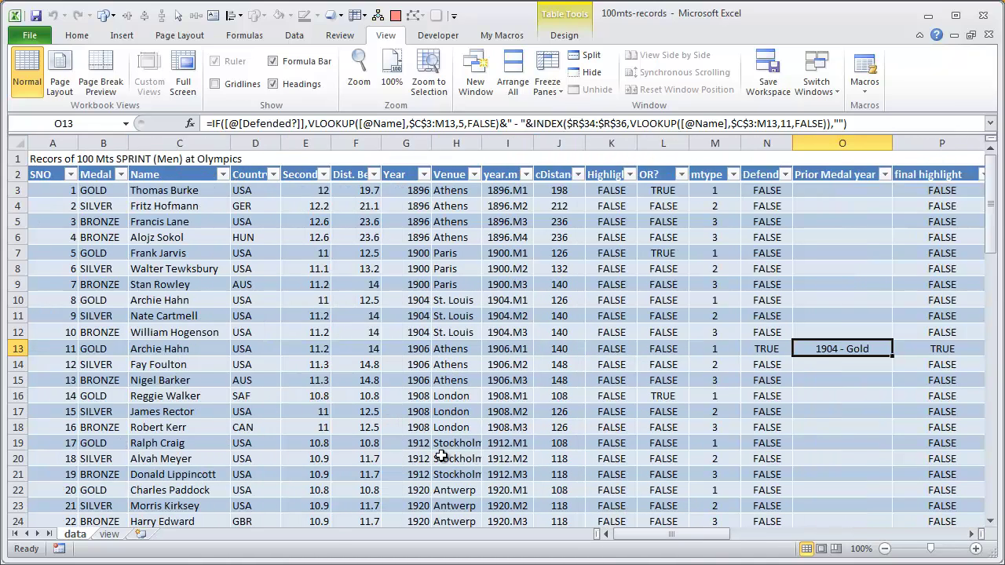
{"action": "mouse_move", "coordinate": [683, 536]}
{"action": "left_mouse_down"}
{"action": "mouse_move", "coordinate": [834, 523]}
{"action": "mouse_move", "coordinate": [677, 544]}
{"action": "left_mouse_up"}
{"action": "scroll", "coordinate": [711, 481], "scroll_direction": "down", "scroll_amount": 20}
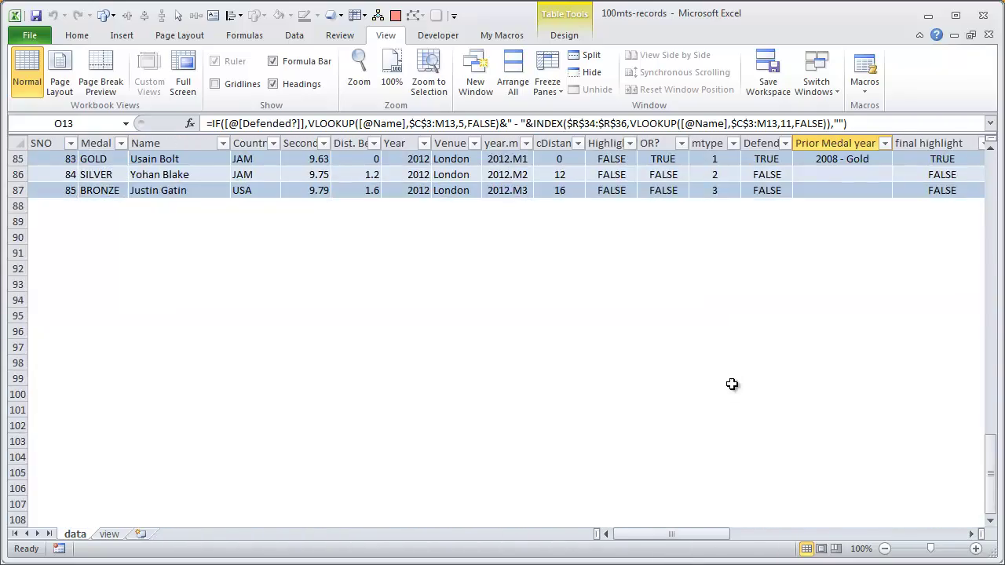
{"action": "scroll", "coordinate": [730, 388], "scroll_direction": "up", "scroll_amount": 9}
{"action": "left_click_drag", "start_coordinate": [687, 537], "coordinate": [806, 537]}
{"action": "scroll", "coordinate": [457, 459], "scroll_direction": "up", "scroll_amount": 19}
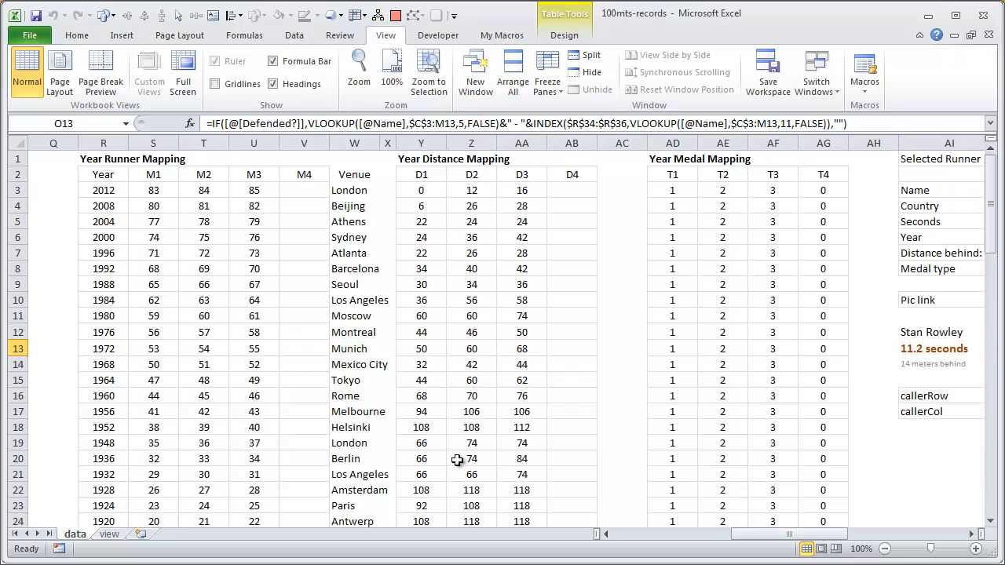
{"action": "left_click", "coordinate": [79, 189]}
{"action": "scroll", "coordinate": [94, 196], "scroll_direction": "down", "scroll_amount": 4}
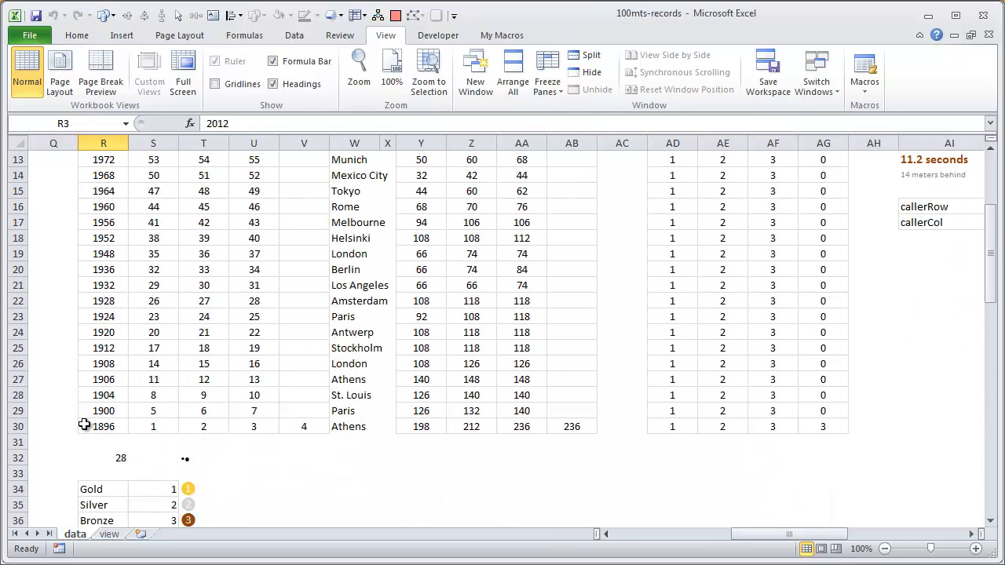
{"action": "left_click", "coordinate": [98, 421], "text": "shift"}
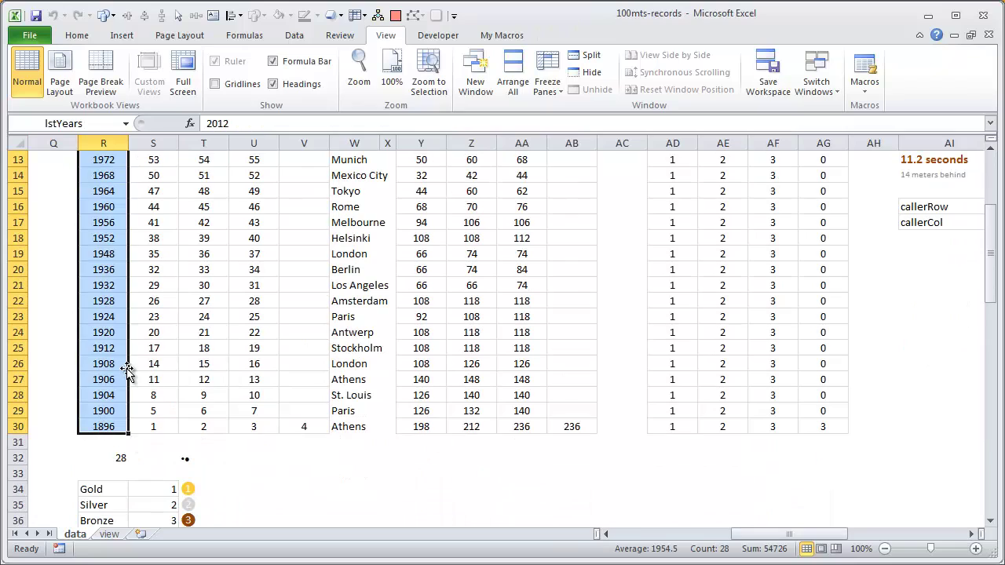
{"action": "left_click_drag", "start_coordinate": [127, 369], "coordinate": [126, 369]}
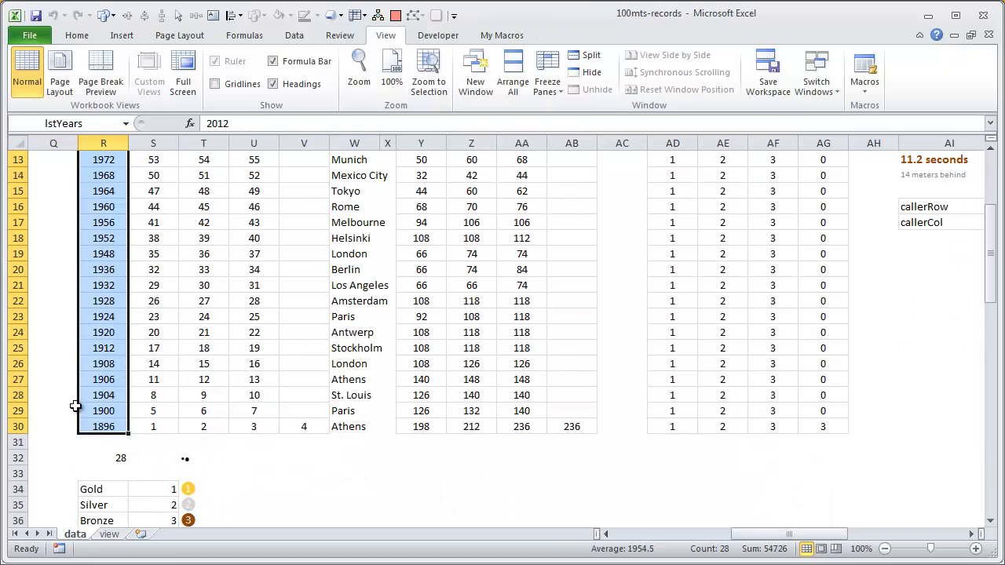
{"action": "scroll", "coordinate": [76, 404], "scroll_direction": "up", "scroll_amount": 4}
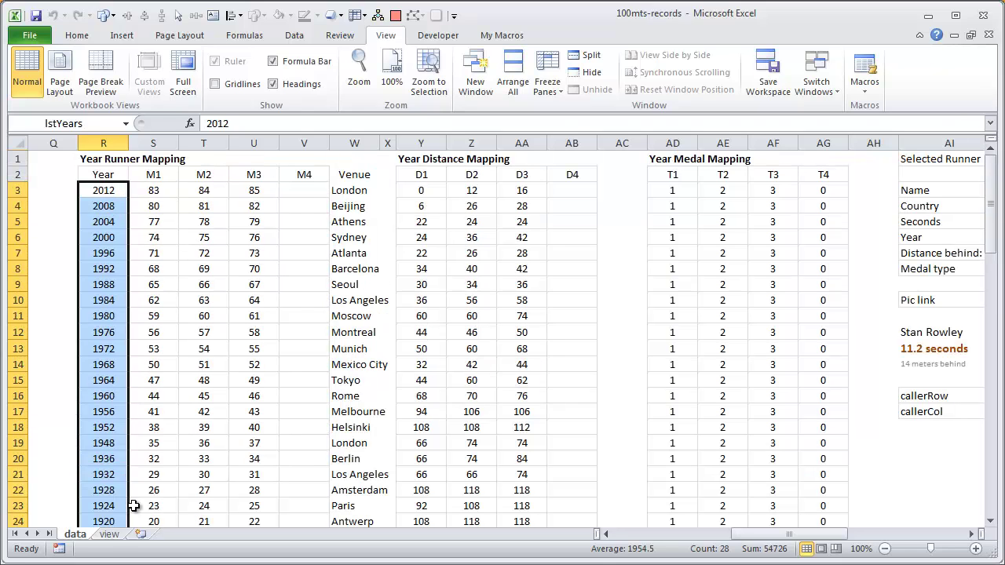
{"action": "left_click", "coordinate": [109, 534]}
{"action": "scroll", "coordinate": [143, 306], "scroll_direction": "down", "scroll_amount": 6}
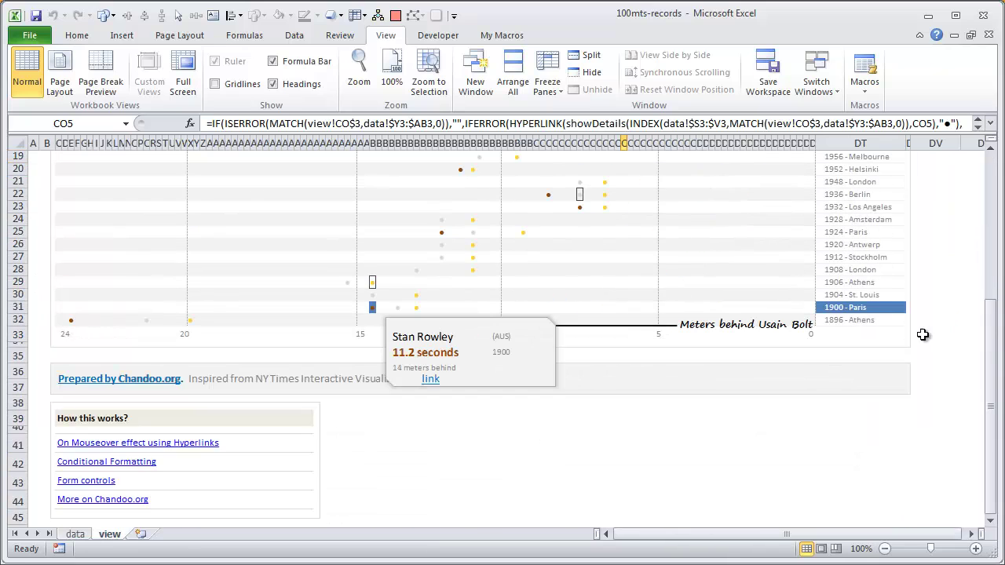
{"action": "left_click_drag", "start_coordinate": [885, 316], "coordinate": [863, 186]}
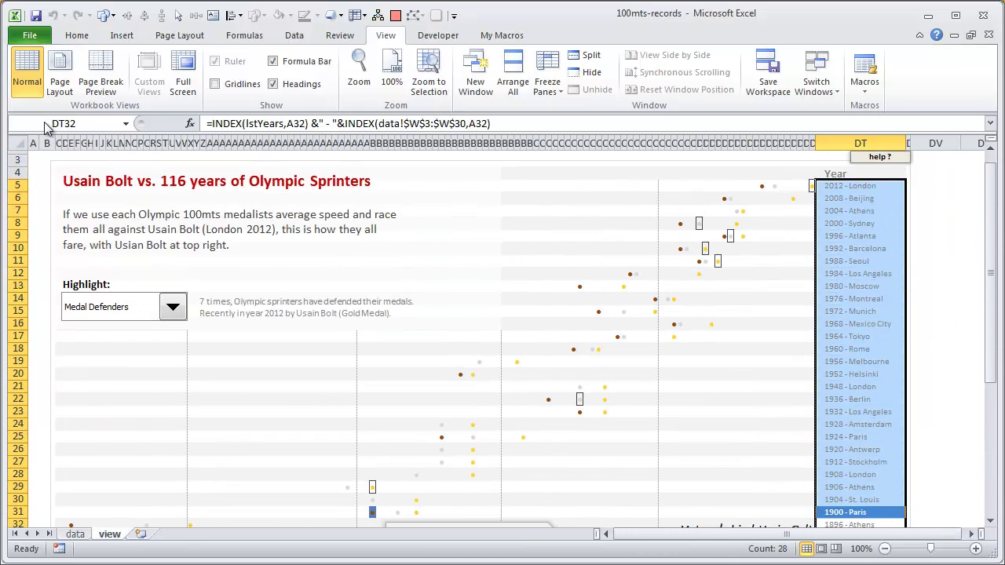
On the data sheet, compare the formulas in S3, T3, U3 and S4.
{"action": "left_click", "coordinate": [75, 534]}
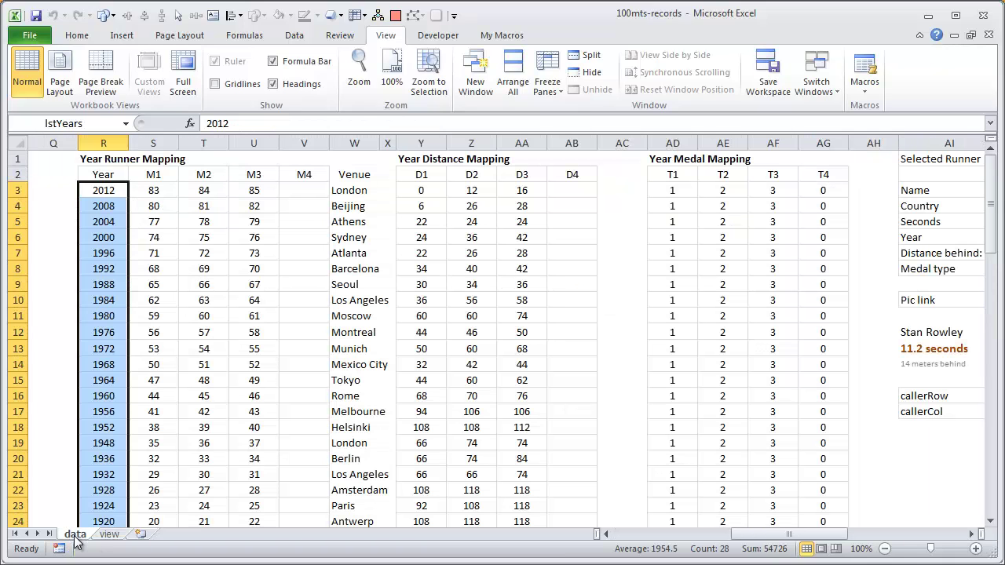
{"action": "left_click", "coordinate": [147, 189]}
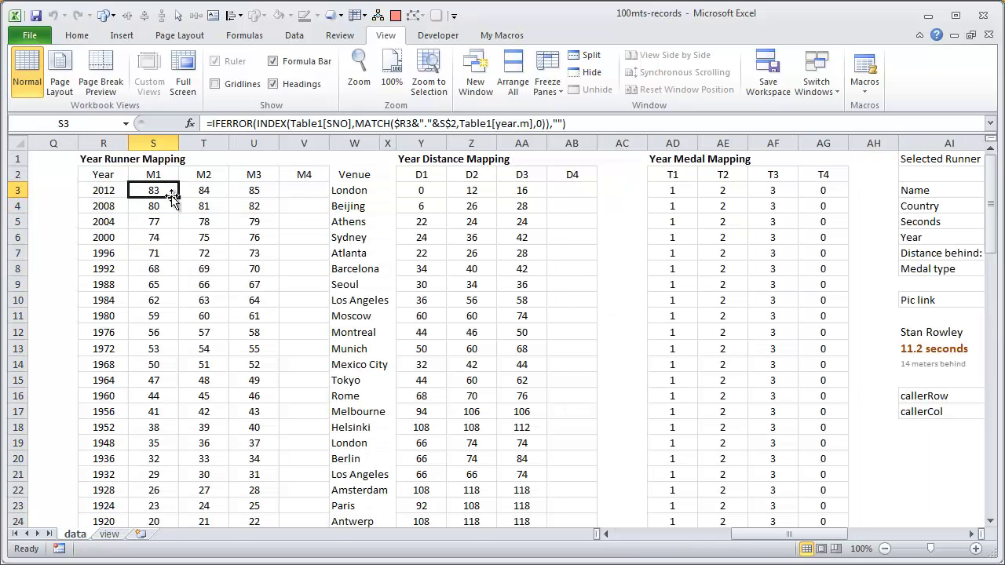
{"action": "left_click", "coordinate": [223, 193]}
{"action": "left_click", "coordinate": [256, 196]}
{"action": "left_click", "coordinate": [175, 201]}
{"action": "left_click", "coordinate": [166, 191]}
{"action": "left_click", "coordinate": [213, 196]}
{"action": "left_click", "coordinate": [264, 193]}
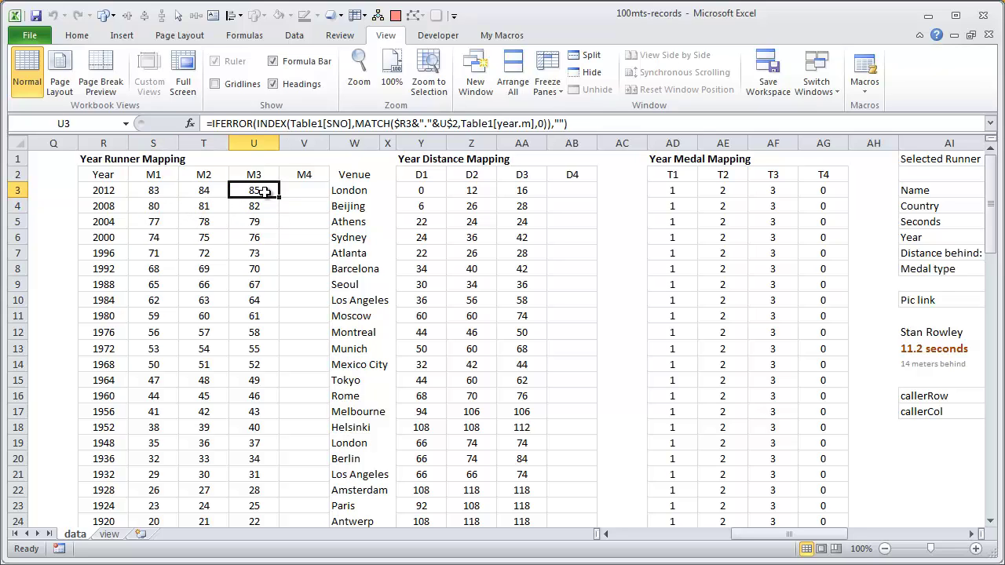
{"action": "left_click", "coordinate": [147, 192]}
Inspect the medalists table's 1988 gold in B67 and Bolt's 2012 gold row in B85.
{"action": "left_click", "coordinate": [661, 533]}
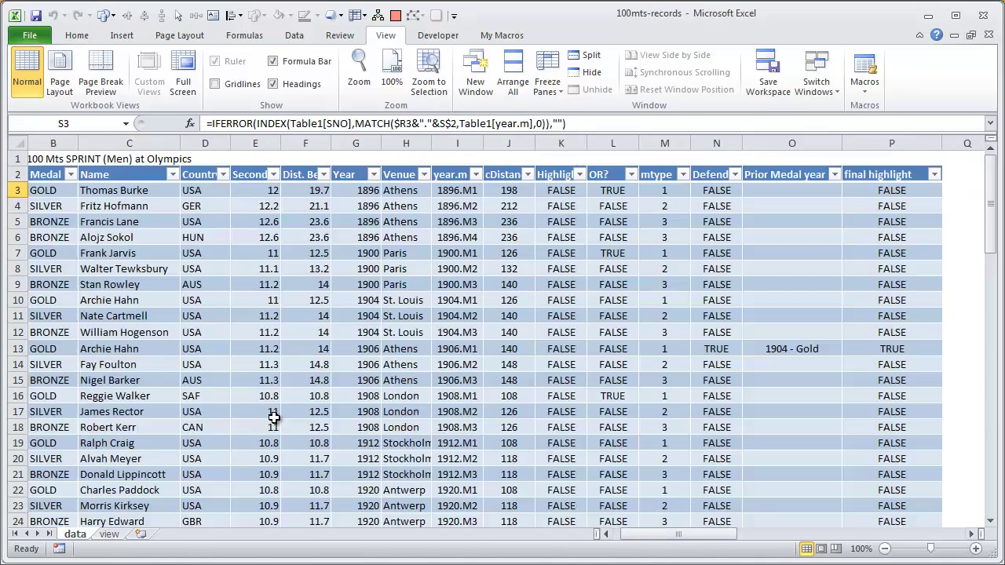
{"action": "scroll", "coordinate": [269, 415], "scroll_direction": "down", "scroll_amount": 20}
{"action": "scroll", "coordinate": [511, 497], "scroll_direction": "up", "scroll_amount": 14}
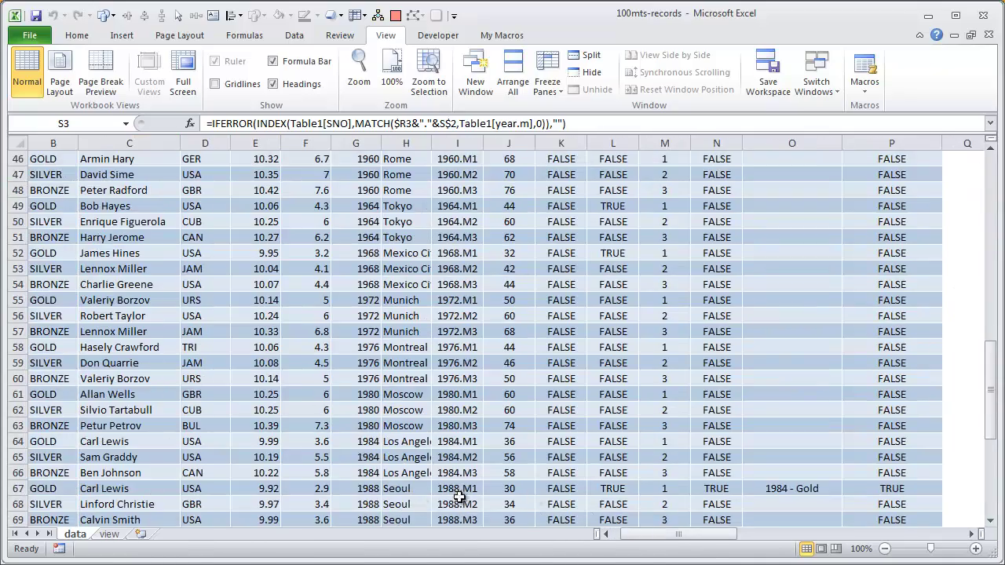
{"action": "left_click", "coordinate": [47, 482]}
{"action": "scroll", "coordinate": [48, 482], "scroll_direction": "down", "scroll_amount": 4}
{"action": "scroll", "coordinate": [49, 482], "scroll_direction": "down", "scroll_amount": 3}
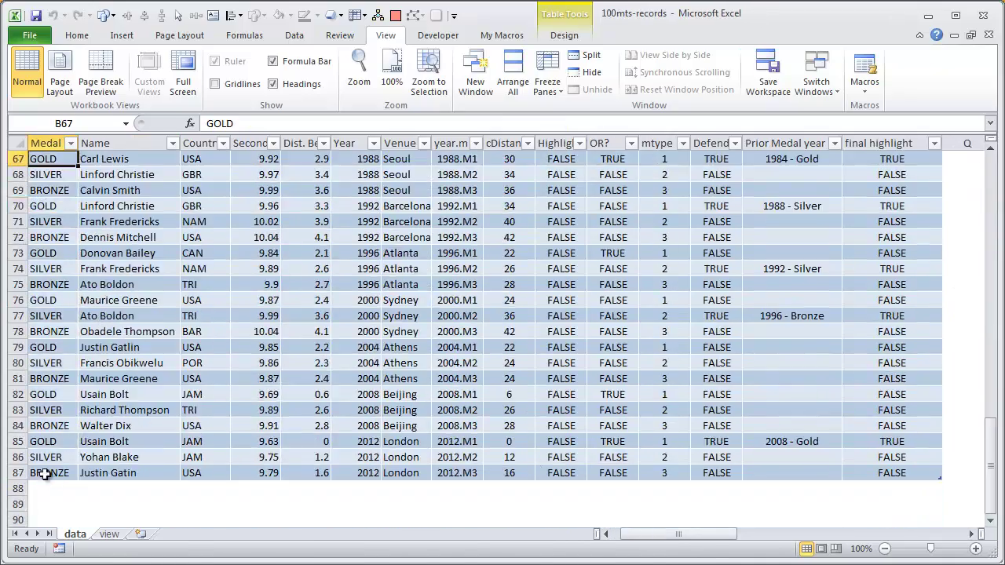
{"action": "left_click", "coordinate": [47, 443]}
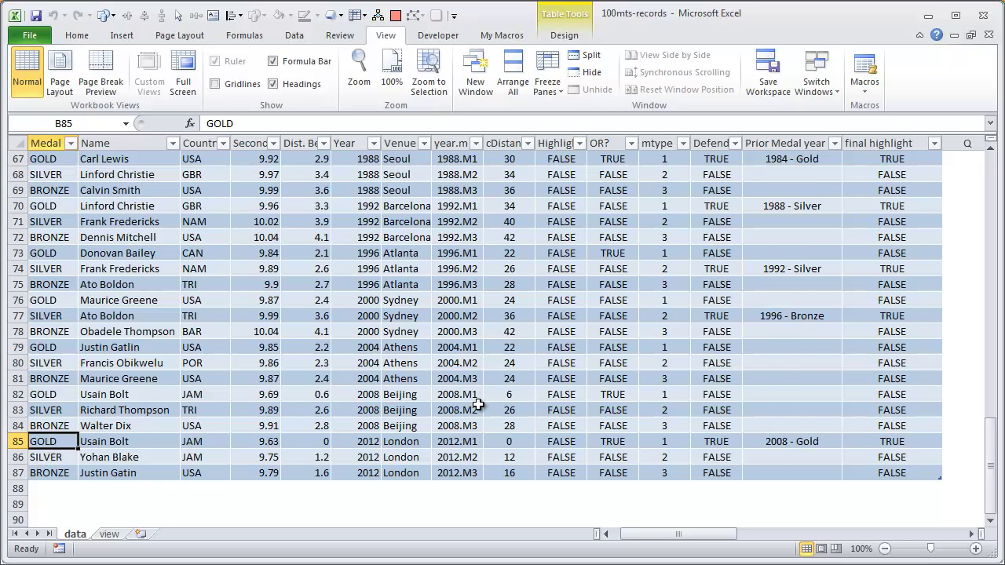
{"action": "key", "text": "Left"}
{"action": "key", "text": "Right"}
{"action": "key", "text": "Right"}
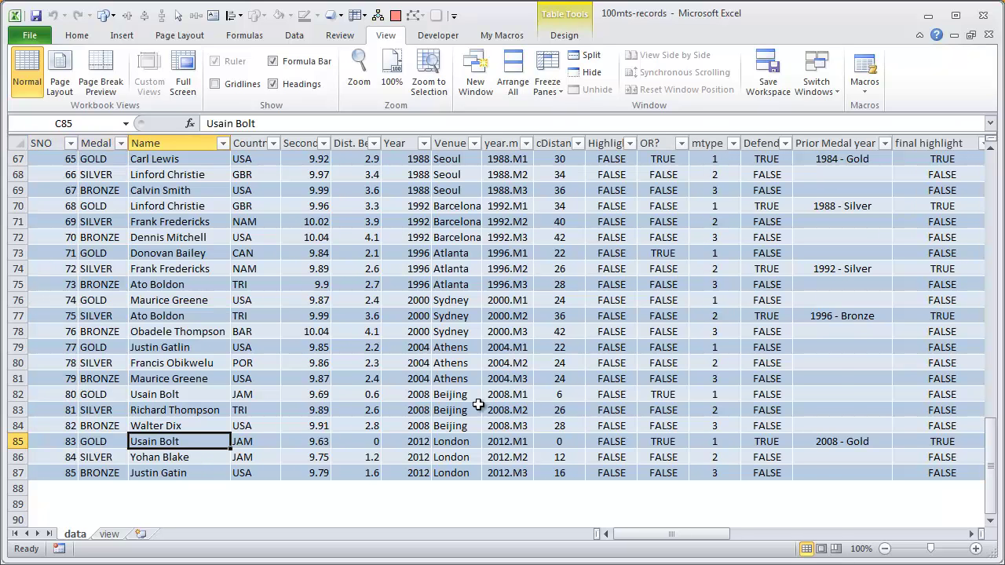
{"action": "scroll", "coordinate": [565, 392], "scroll_direction": "up", "scroll_amount": 20}
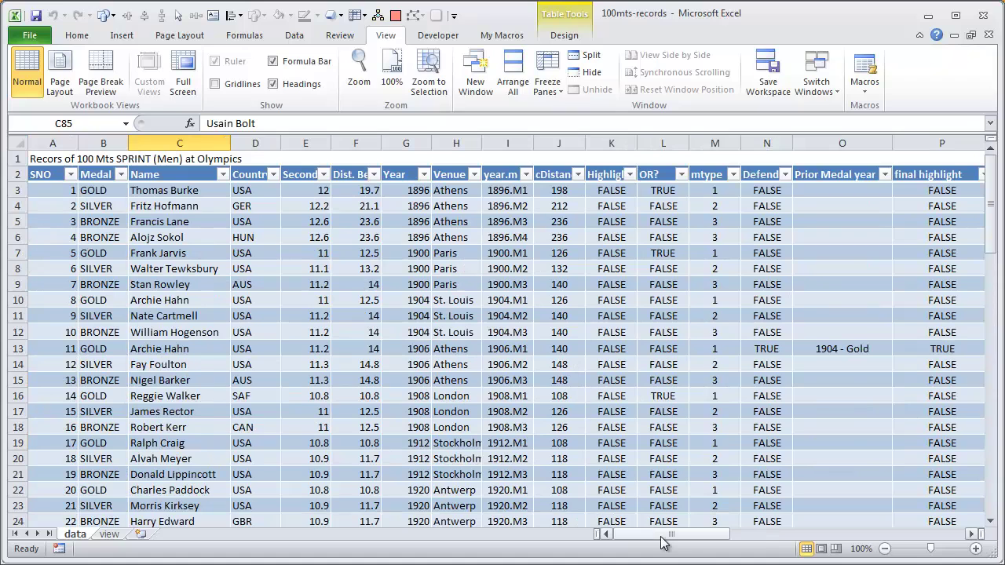
Re-examine the S3:U3 mapping formulas and the values in V30 and U29.
{"action": "left_click_drag", "start_coordinate": [663, 541], "coordinate": [734, 542]}
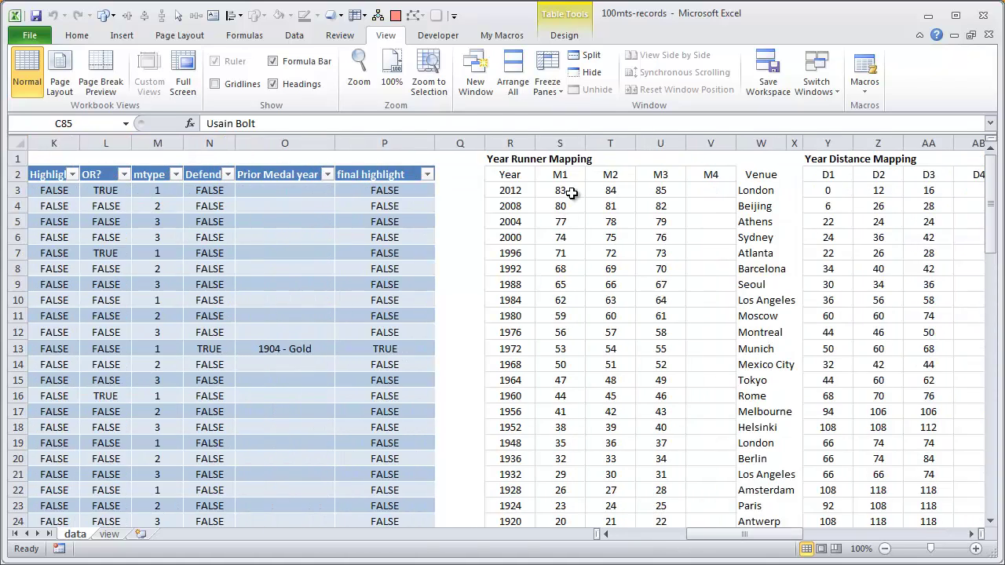
{"action": "left_click", "coordinate": [571, 191]}
{"action": "left_click", "coordinate": [624, 192]}
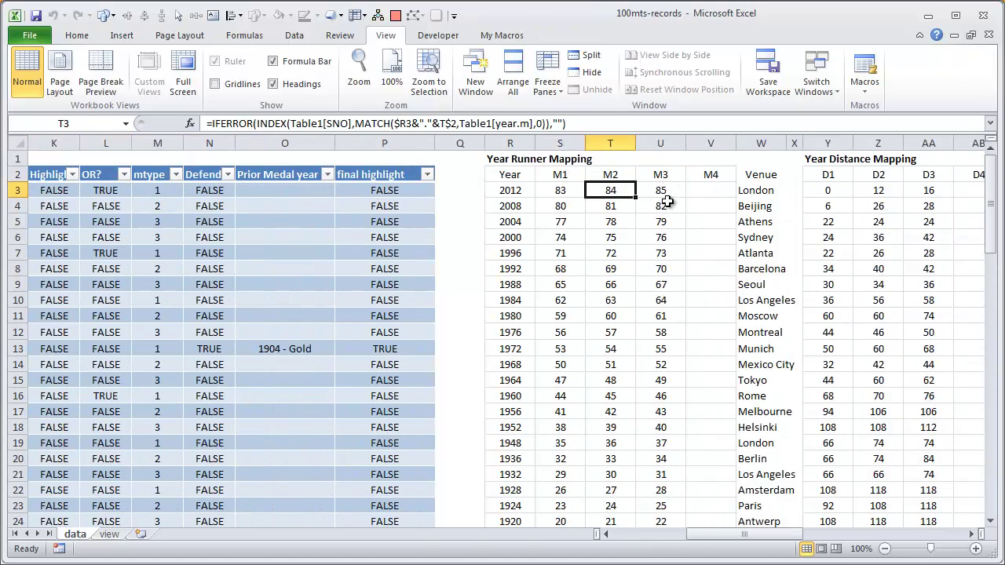
{"action": "left_click", "coordinate": [664, 193]}
{"action": "scroll", "coordinate": [689, 224], "scroll_direction": "down", "scroll_amount": 7}
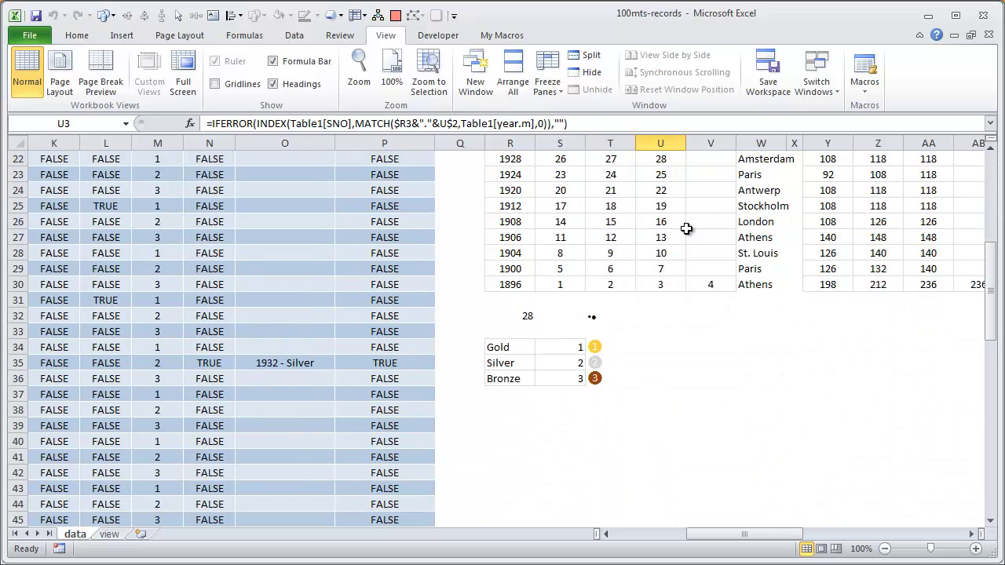
{"action": "left_click", "coordinate": [714, 287]}
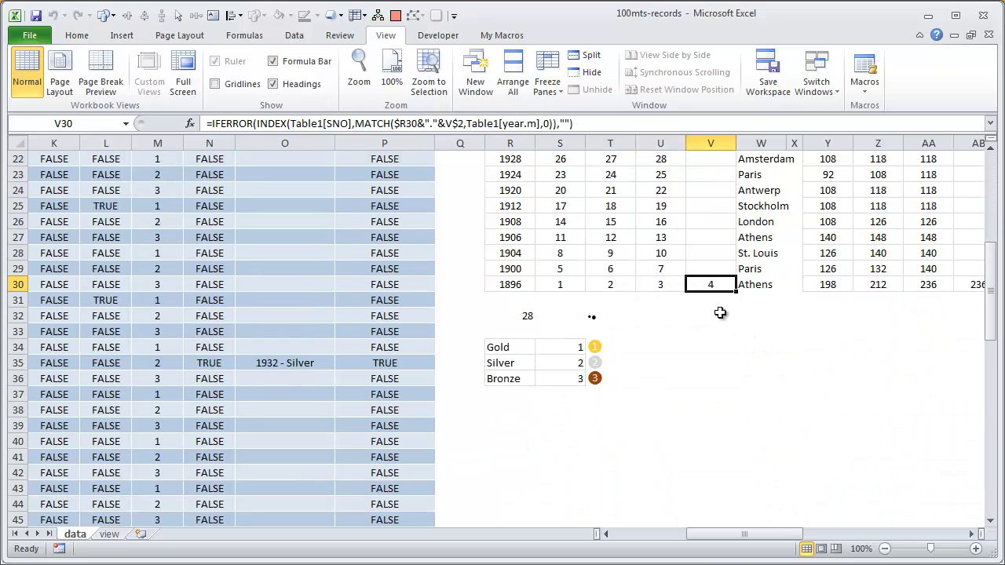
{"action": "left_click", "coordinate": [664, 268]}
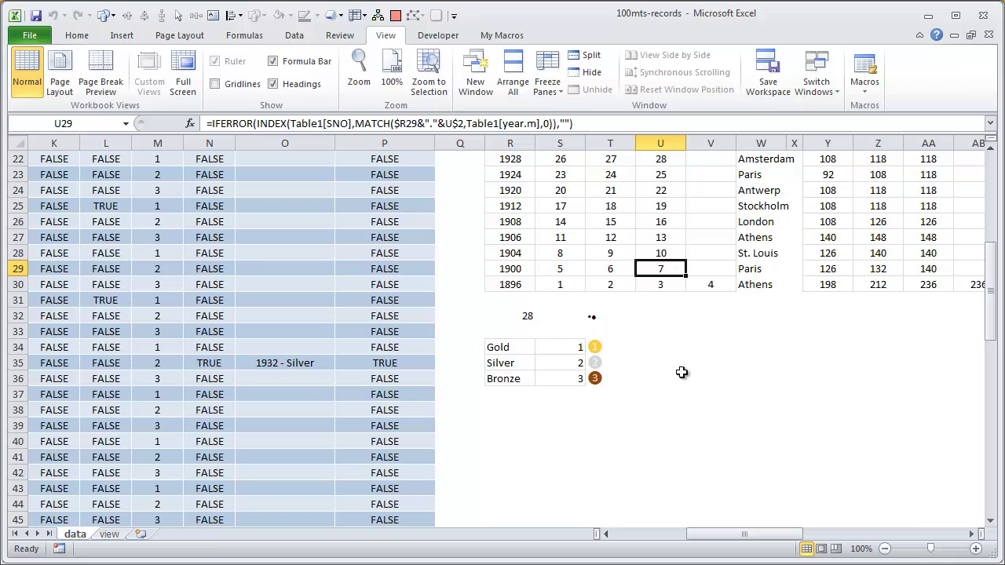
{"action": "left_click", "coordinate": [115, 536]}
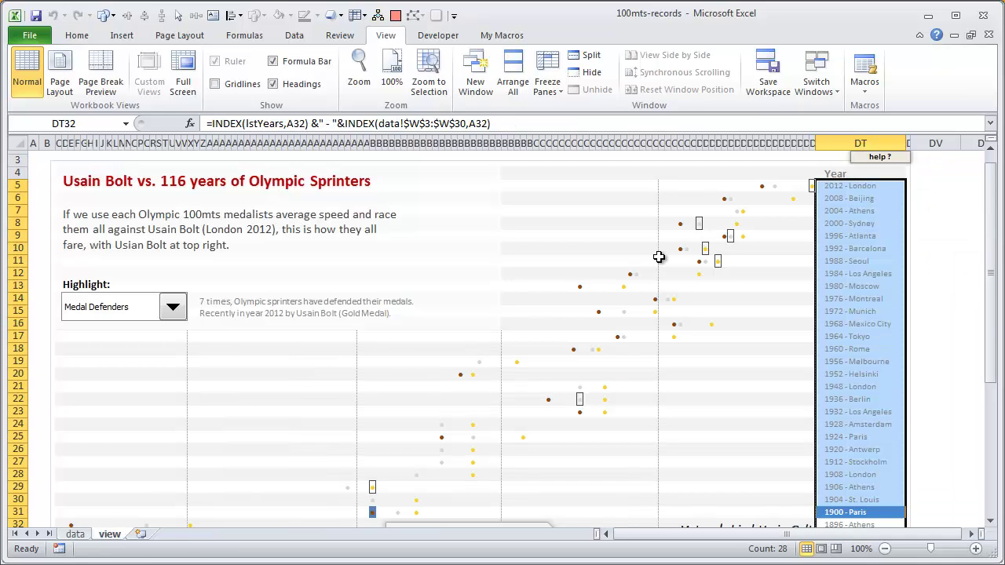
{"action": "mouse_move", "coordinate": [682, 224]}
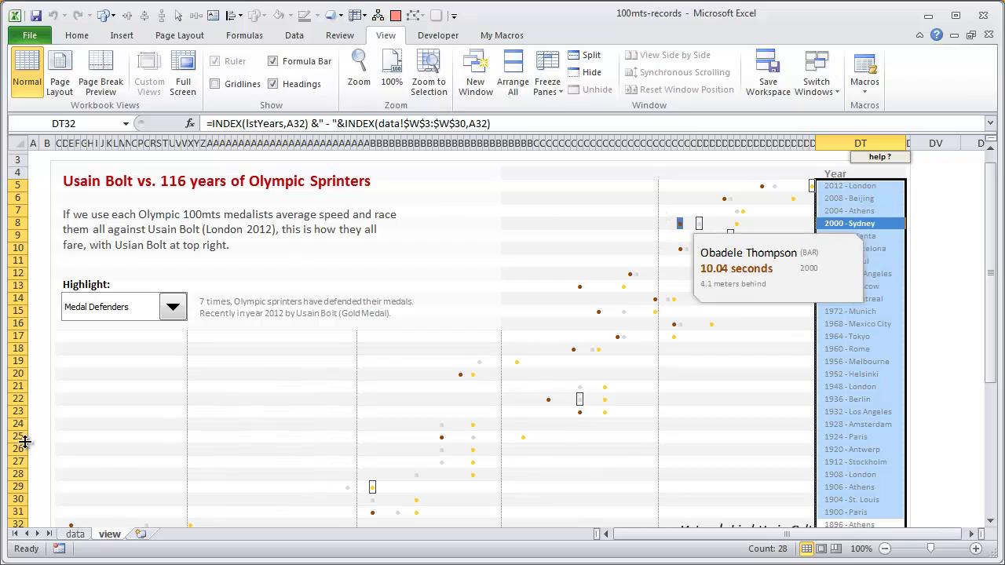
{"action": "scroll", "coordinate": [50, 410], "scroll_direction": "down", "scroll_amount": 3}
{"action": "mouse_move", "coordinate": [71, 421]}
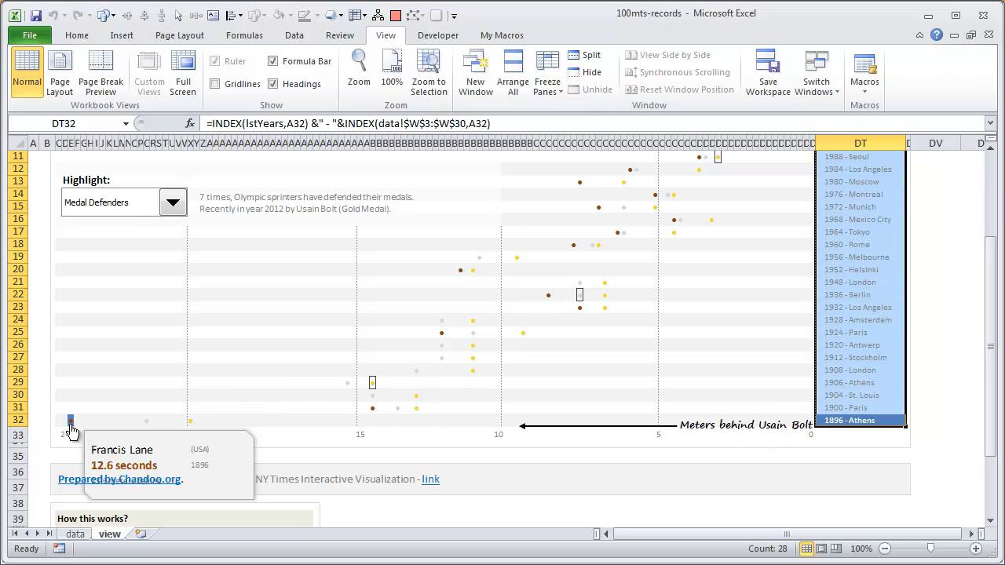
{"action": "scroll", "coordinate": [75, 399], "scroll_direction": "down", "scroll_amount": 2}
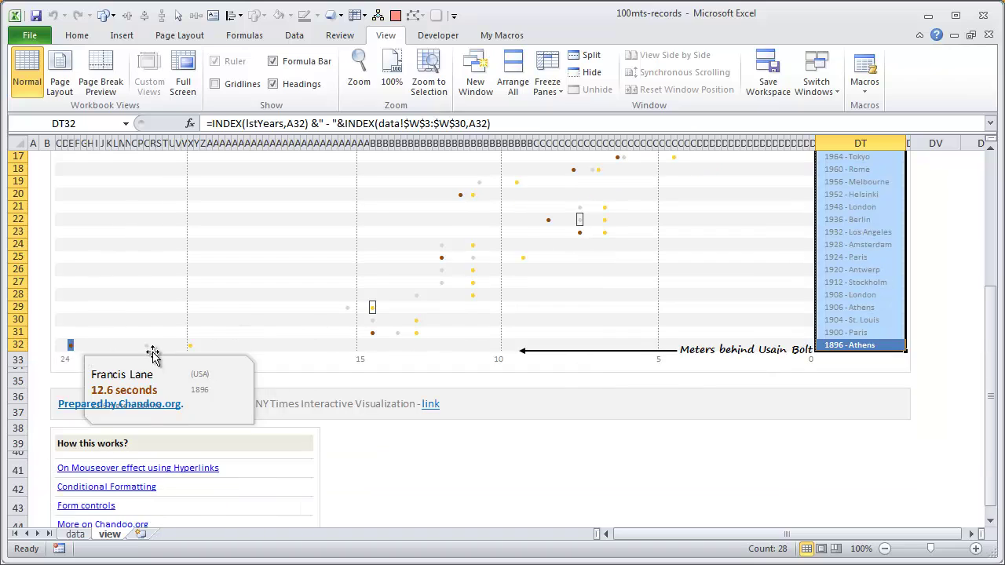
{"action": "mouse_move", "coordinate": [71, 345]}
{"action": "scroll", "coordinate": [646, 409], "scroll_direction": "up", "scroll_amount": 5}
{"action": "mouse_move", "coordinate": [801, 179]}
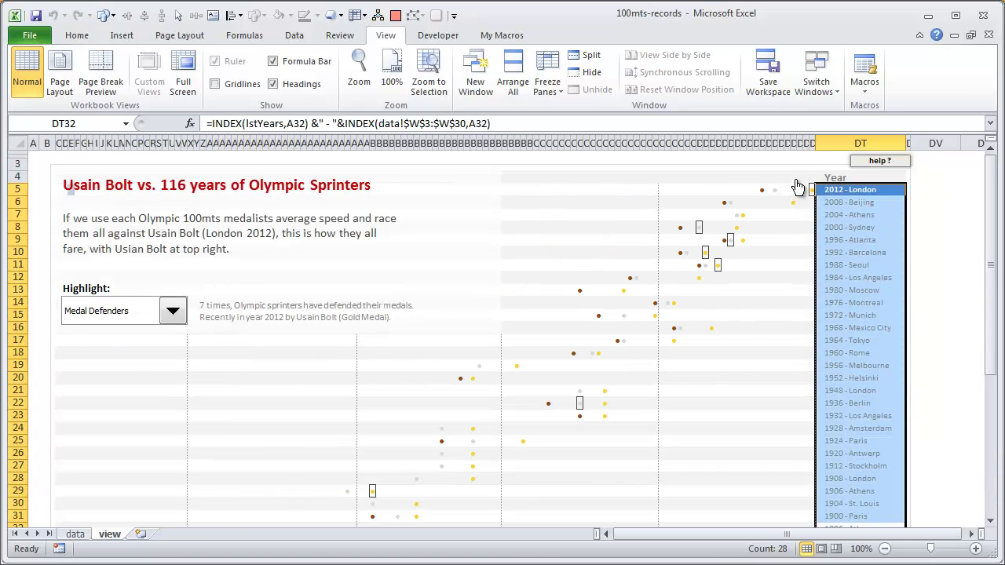
{"action": "left_click", "coordinate": [760, 240]}
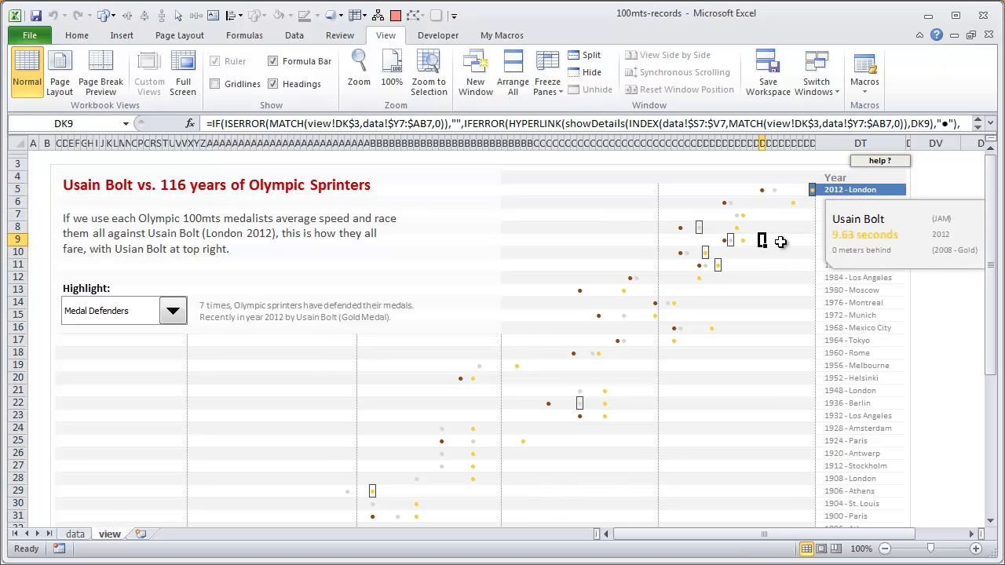
Return to the chart sheet and expand the formula bar to full height.
{"action": "left_click", "coordinate": [75, 534]}
{"action": "scroll", "coordinate": [619, 359], "scroll_direction": "up", "scroll_amount": 7}
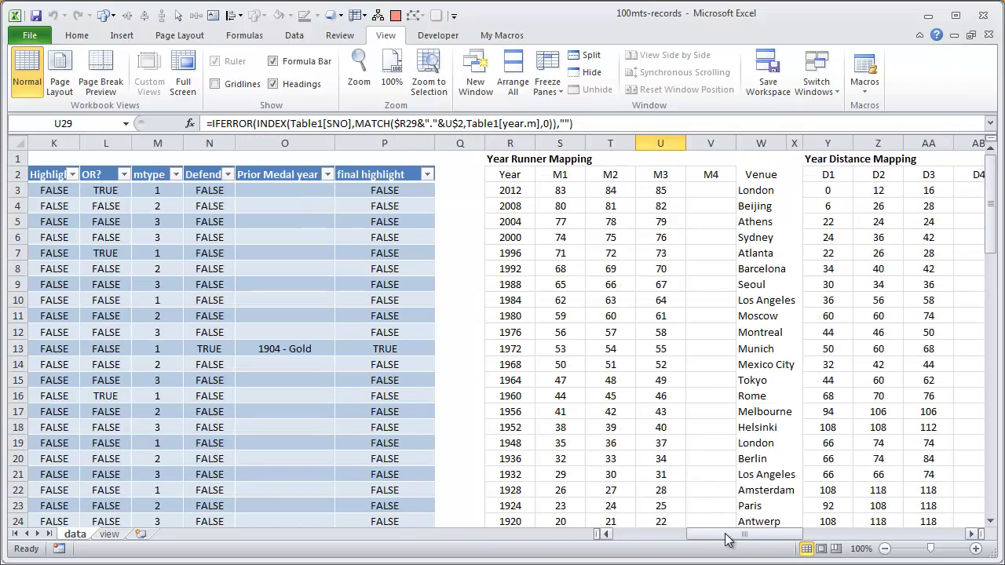
{"action": "left_click", "coordinate": [110, 534]}
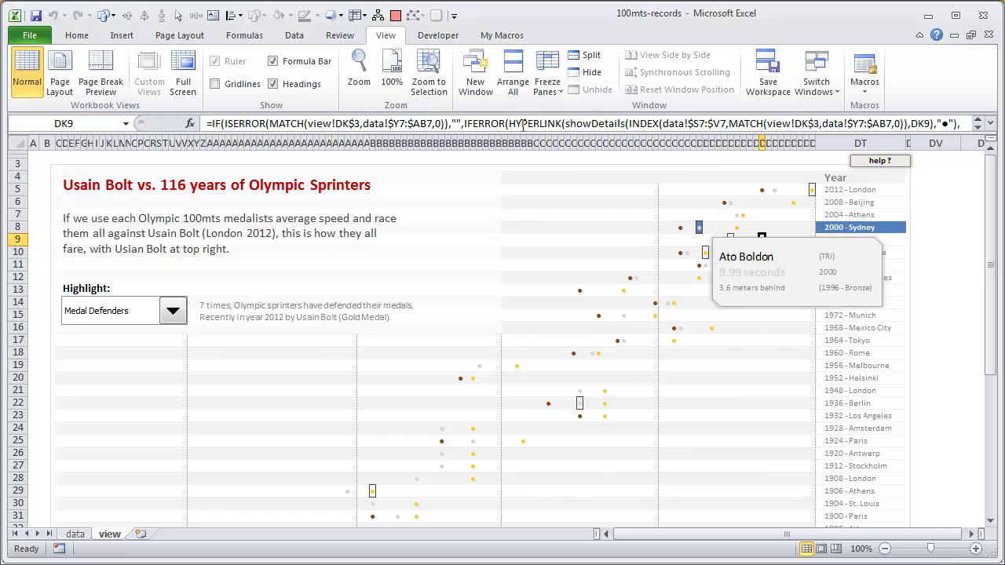
{"action": "left_click", "coordinate": [989, 125]}
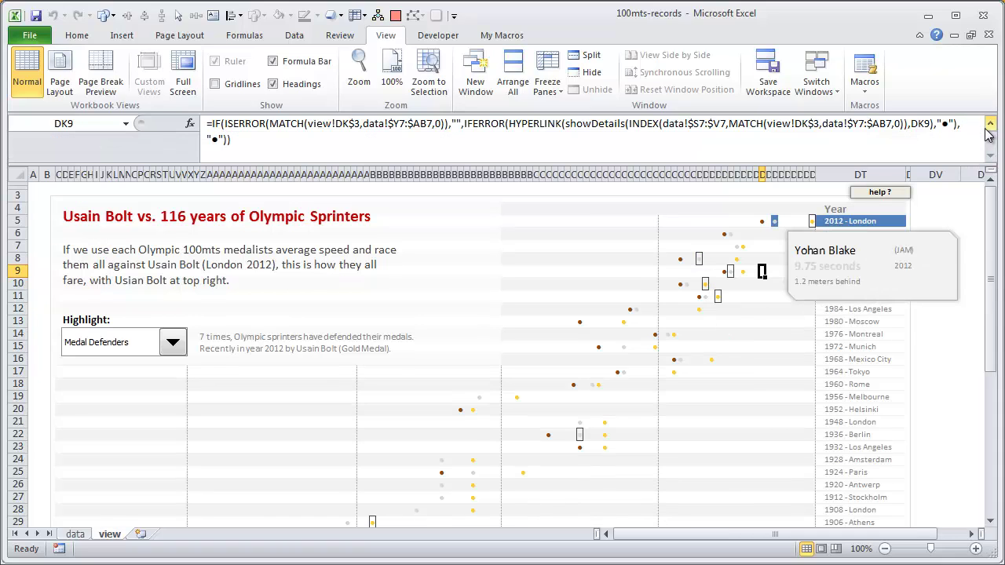
Inspect DK5's HYPERLINK(showDetails(...)) formula in edit mode, then cancel without changes.
{"action": "left_click", "coordinate": [761, 221]}
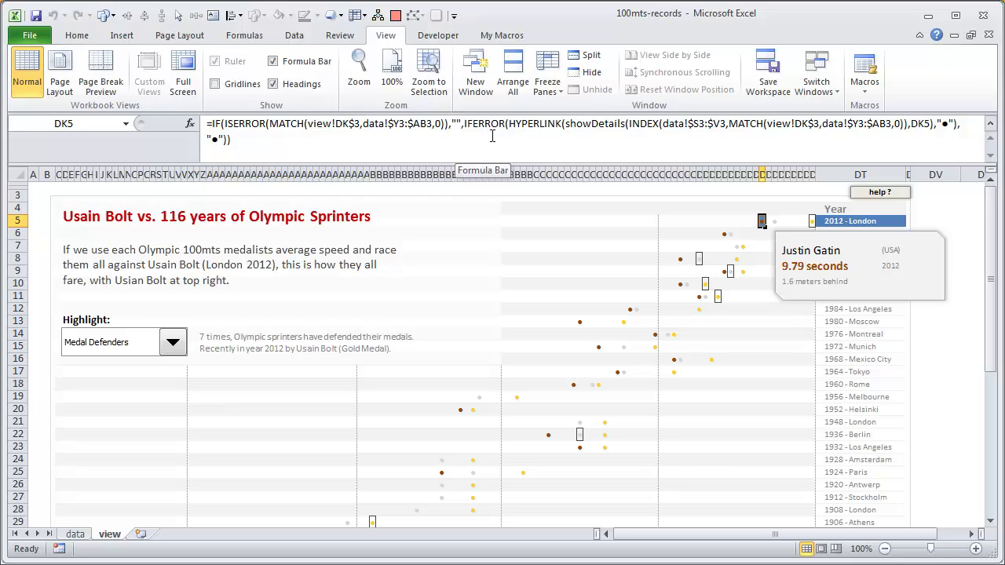
{"action": "left_click", "coordinate": [455, 123]}
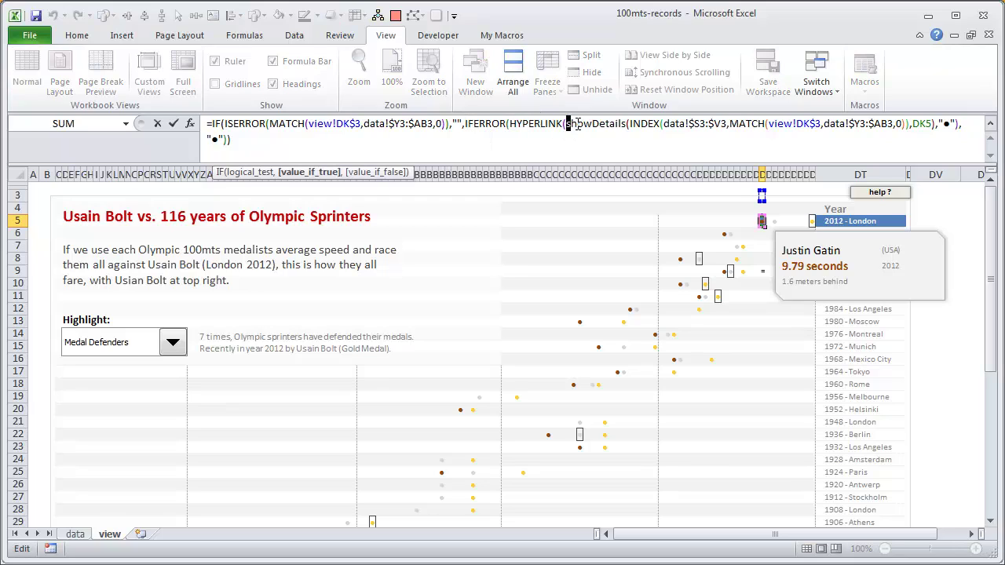
{"action": "left_click_drag", "start_coordinate": [577, 125], "coordinate": [630, 120]}
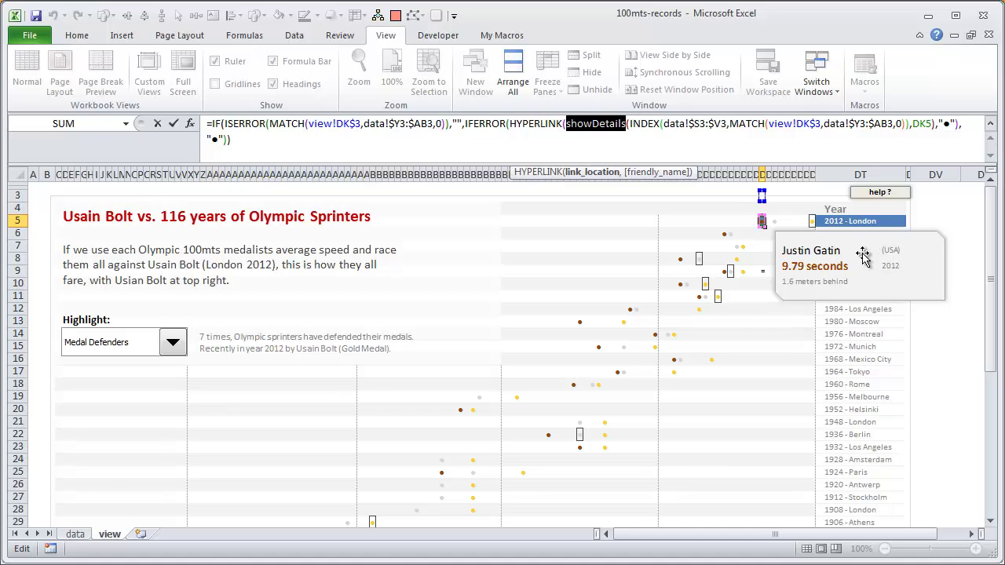
{"action": "left_click", "coordinate": [639, 123]}
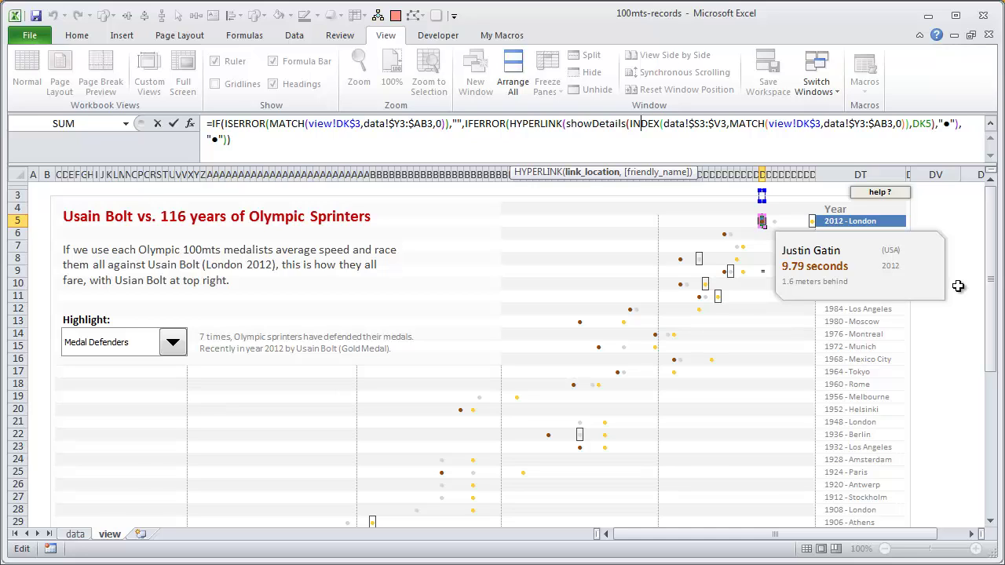
{"action": "key", "text": "Escape"}
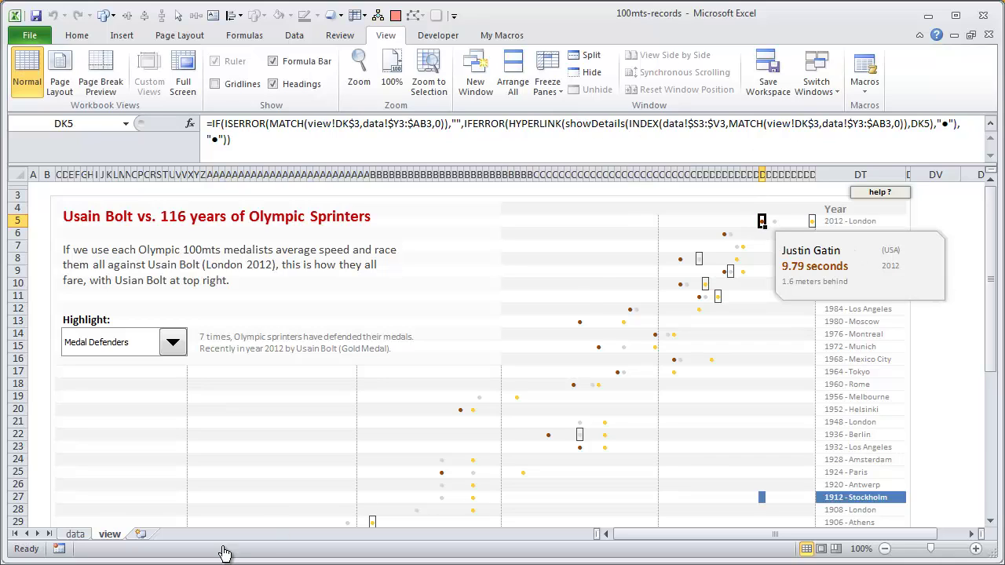
{"action": "right_click", "coordinate": [116, 536]}
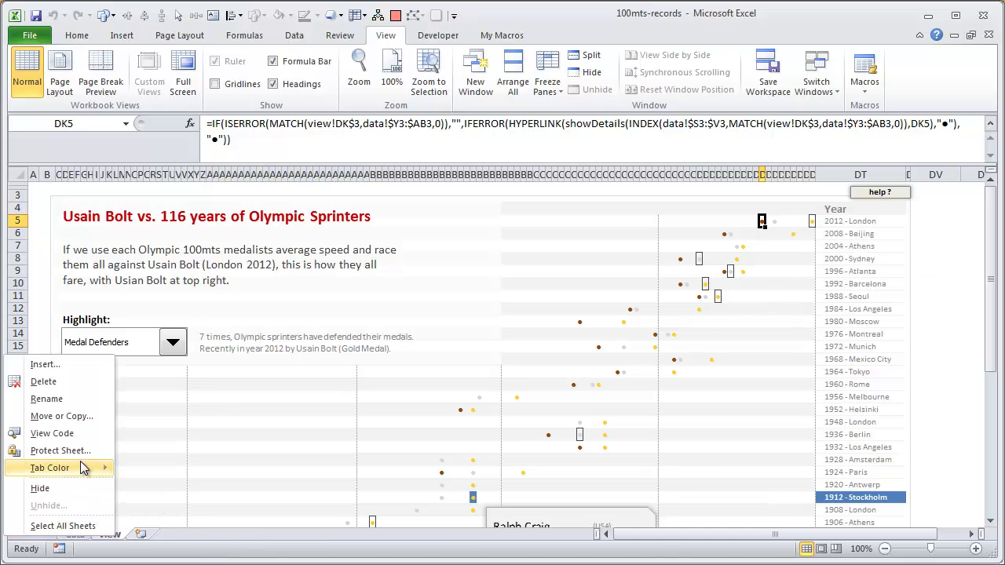
{"action": "left_click", "coordinate": [75, 434]}
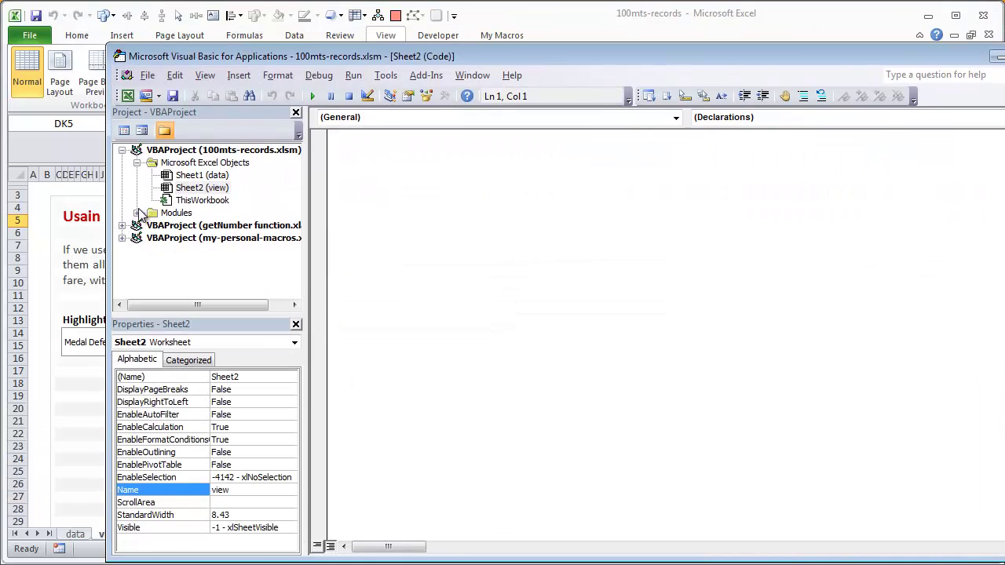
{"action": "left_click", "coordinate": [138, 213]}
{"action": "double_click", "coordinate": [187, 225]}
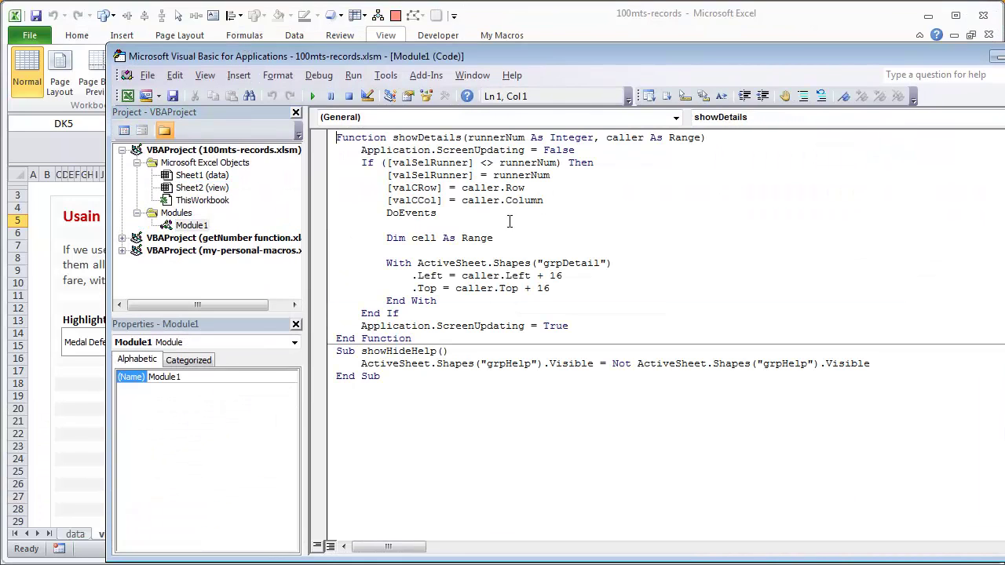
{"action": "left_click_drag", "start_coordinate": [421, 339], "coordinate": [359, 291]}
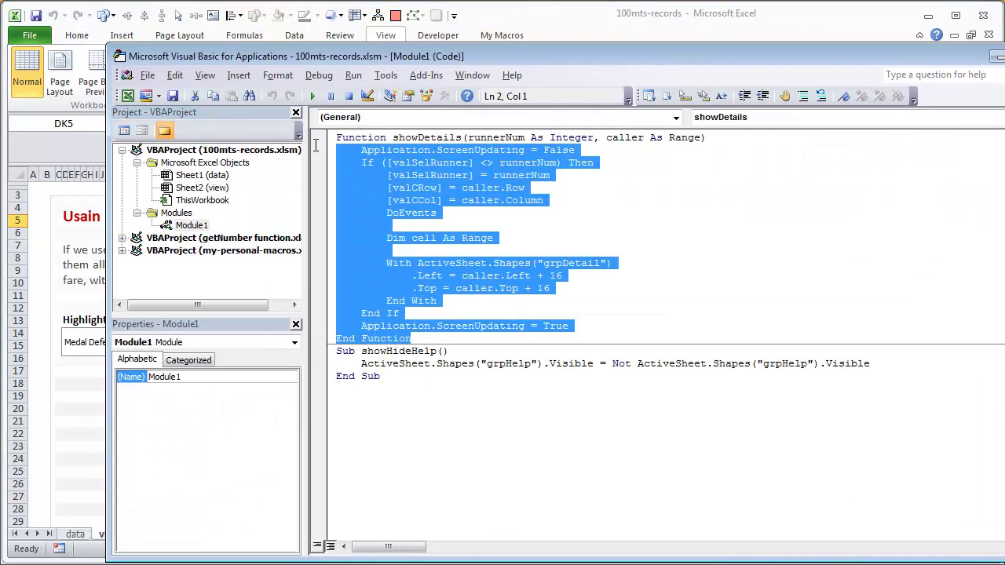
{"action": "left_click_drag", "start_coordinate": [316, 139], "coordinate": [599, 155]}
{"action": "left_click", "coordinate": [562, 138]}
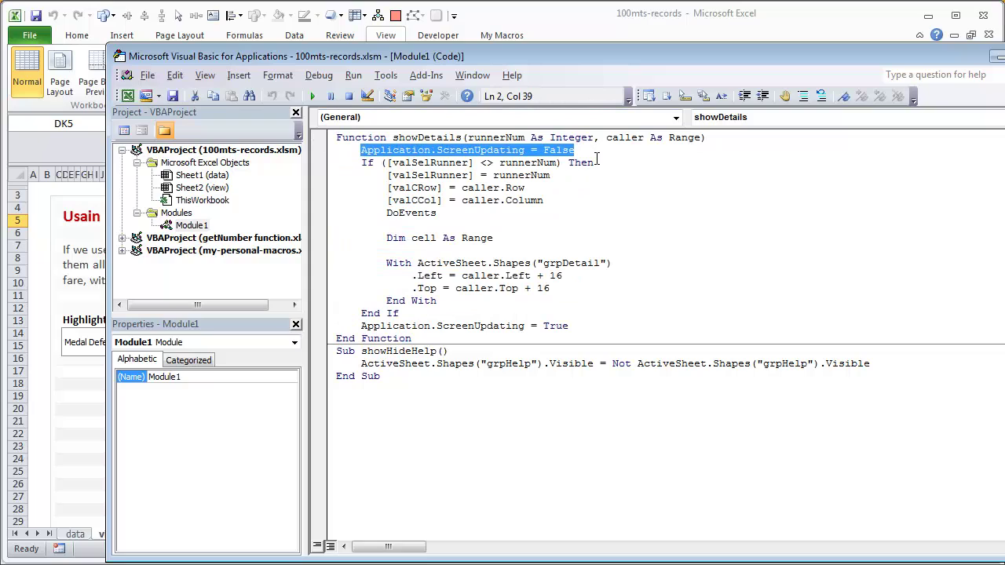
{"action": "left_click", "coordinate": [463, 165]}
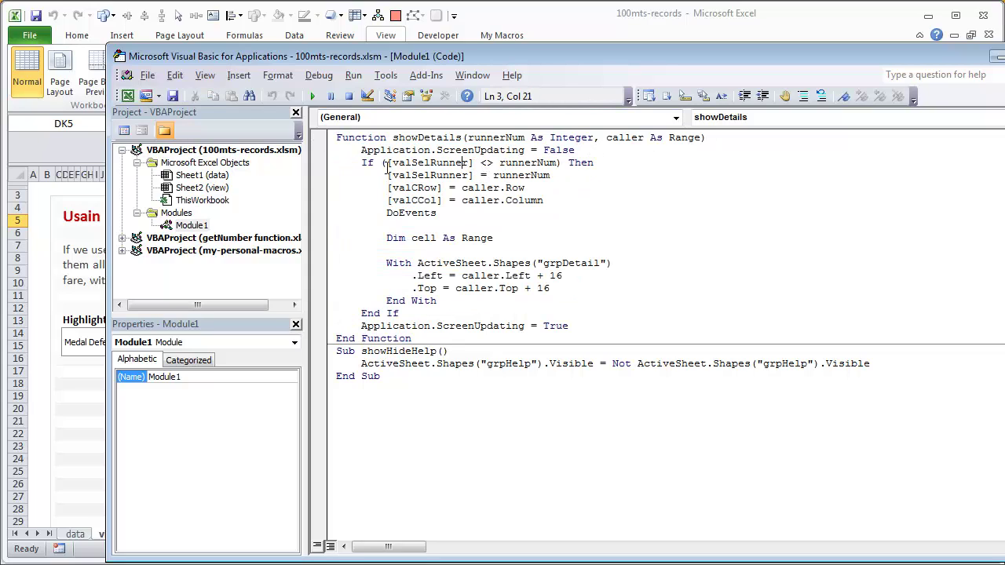
{"action": "key", "text": "alt+F11"}
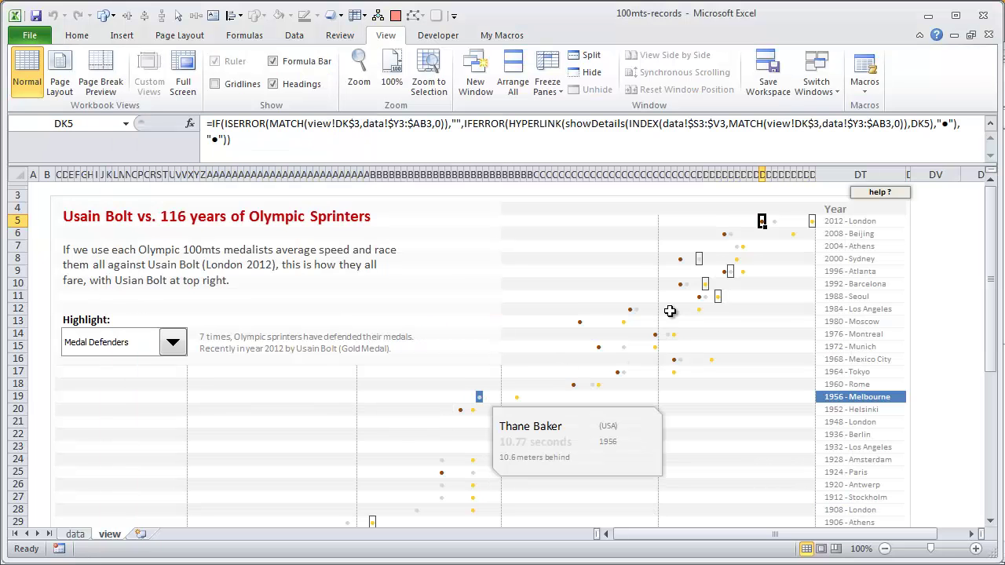
{"action": "mouse_move", "coordinate": [703, 271]}
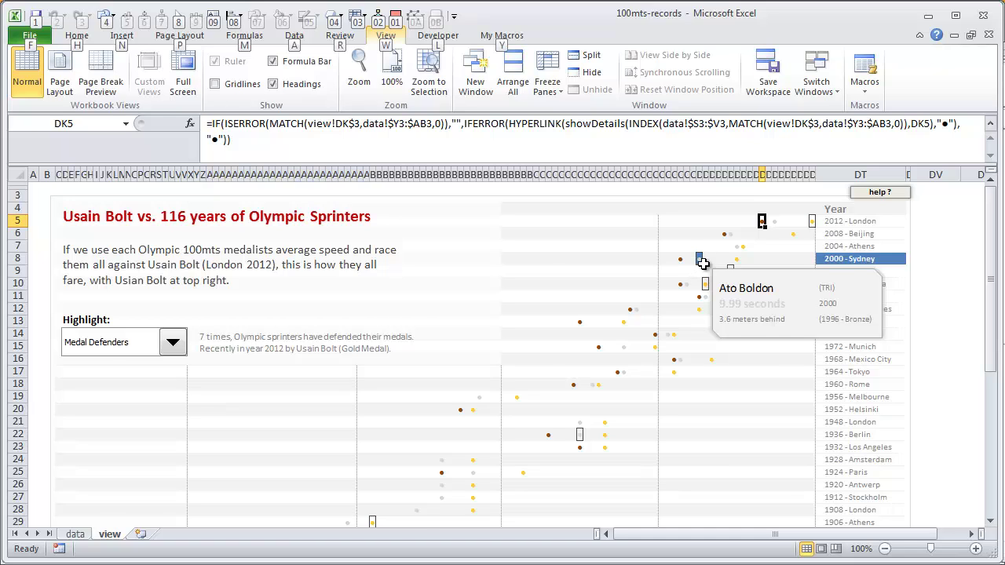
{"action": "key", "text": "alt+F11"}
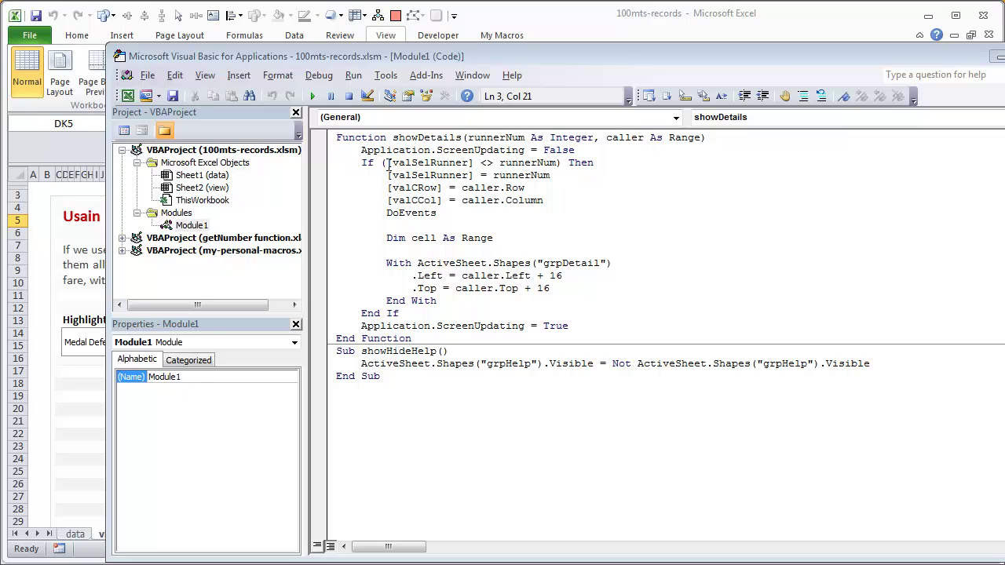
{"action": "left_click_drag", "start_coordinate": [552, 176], "coordinate": [386, 168]}
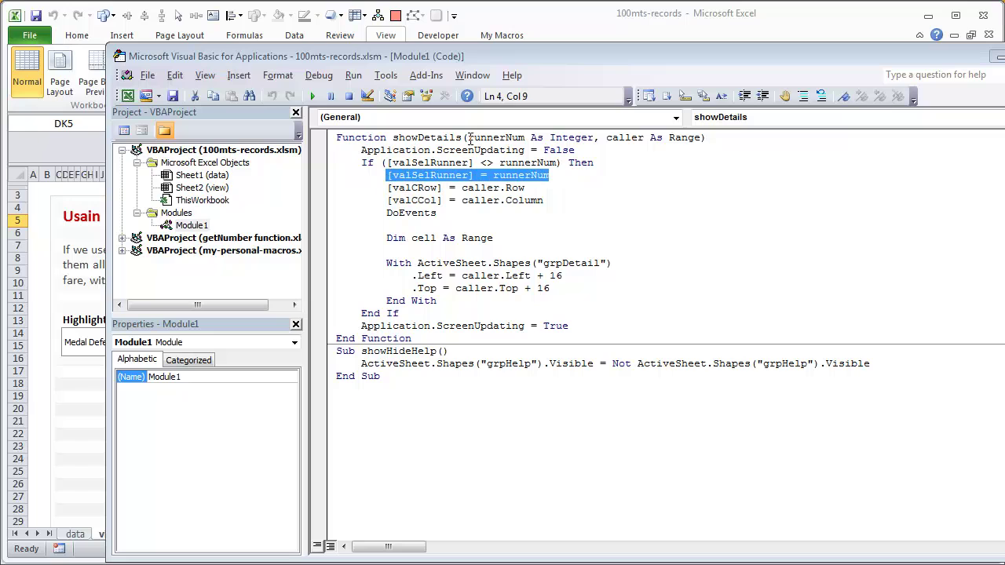
{"action": "left_click_drag", "start_coordinate": [468, 138], "coordinate": [590, 138]}
{"action": "key", "text": "alt+Tab"}
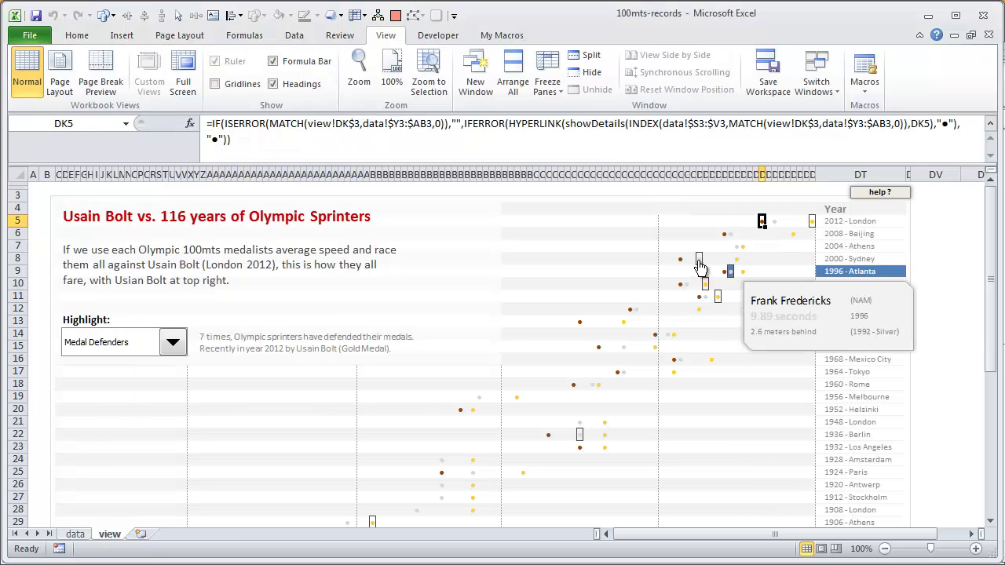
Inspect the INDEX part of cell DA8's dot formula without changing it.
{"action": "left_click", "coordinate": [698, 259]}
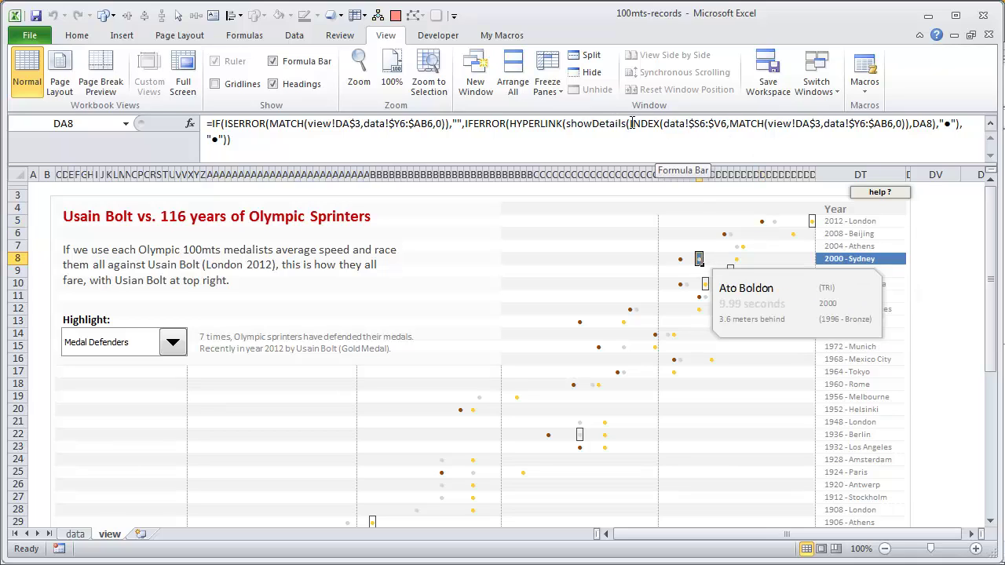
{"action": "left_click_drag", "start_coordinate": [632, 123], "coordinate": [936, 120]}
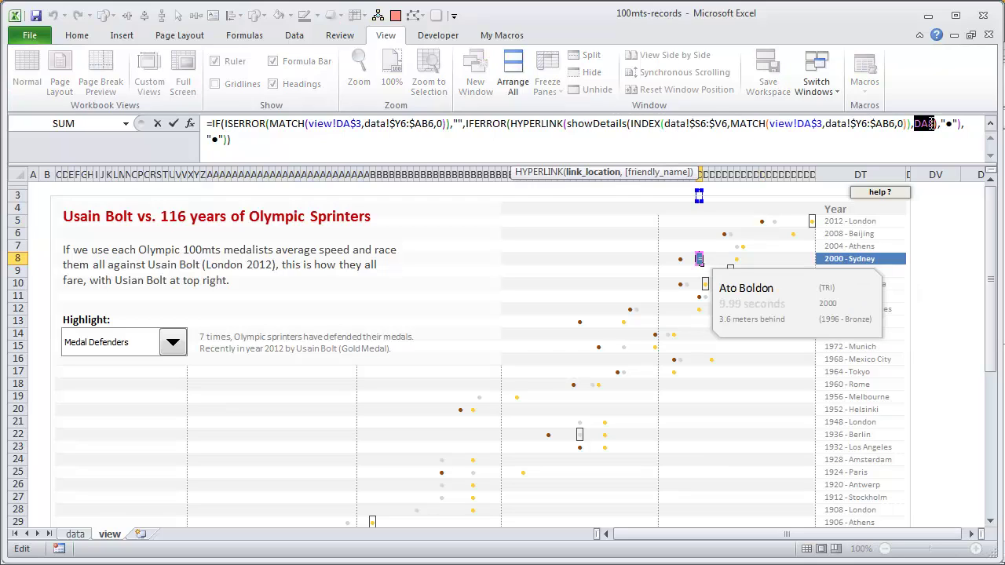
{"action": "key", "text": "Escape"}
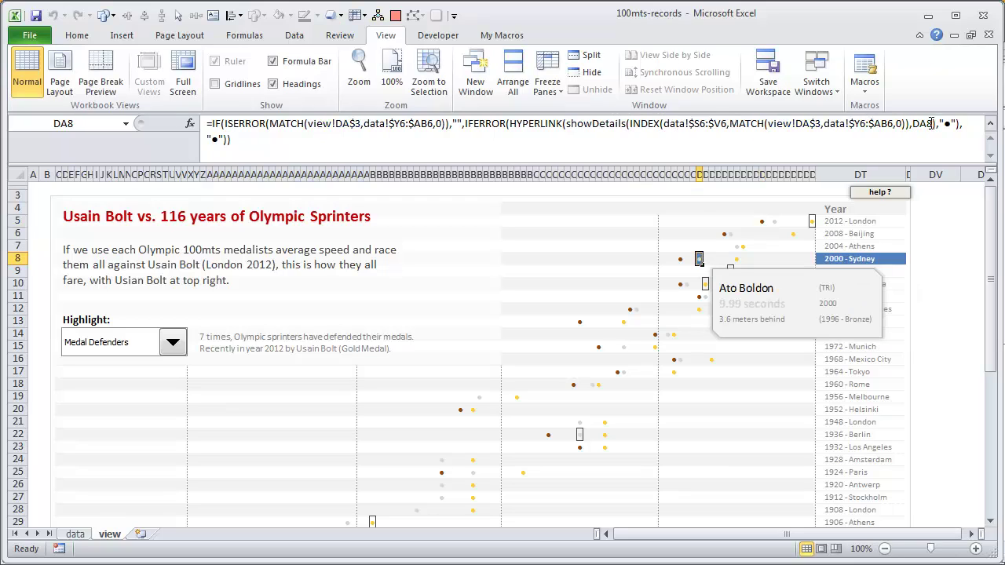
Review the showDetails macro in Module1 with Alt+F11, then return to the chart.
{"action": "key", "text": "alt+F11"}
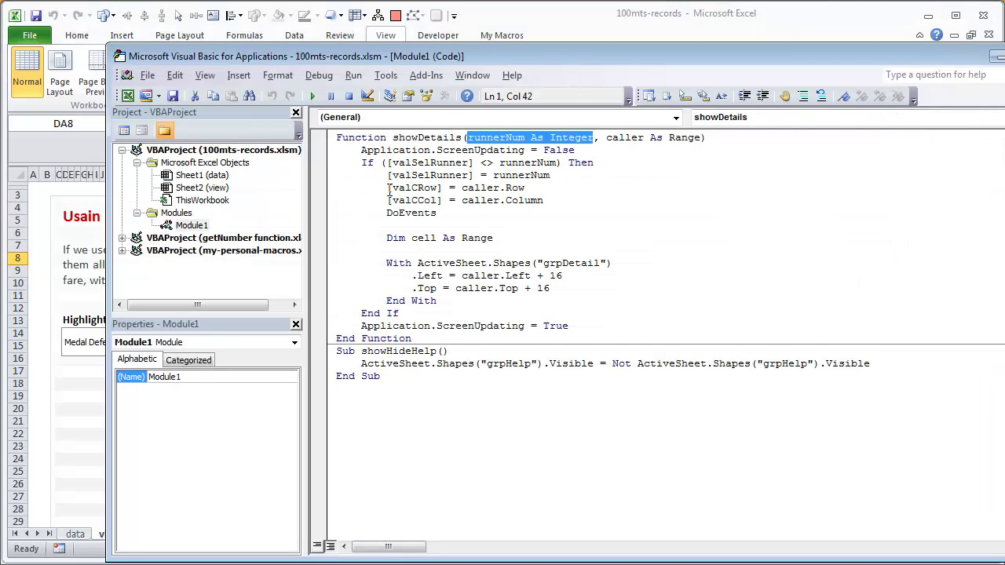
{"action": "left_click_drag", "start_coordinate": [388, 189], "coordinate": [557, 203]}
{"action": "key", "text": "alt+F11"}
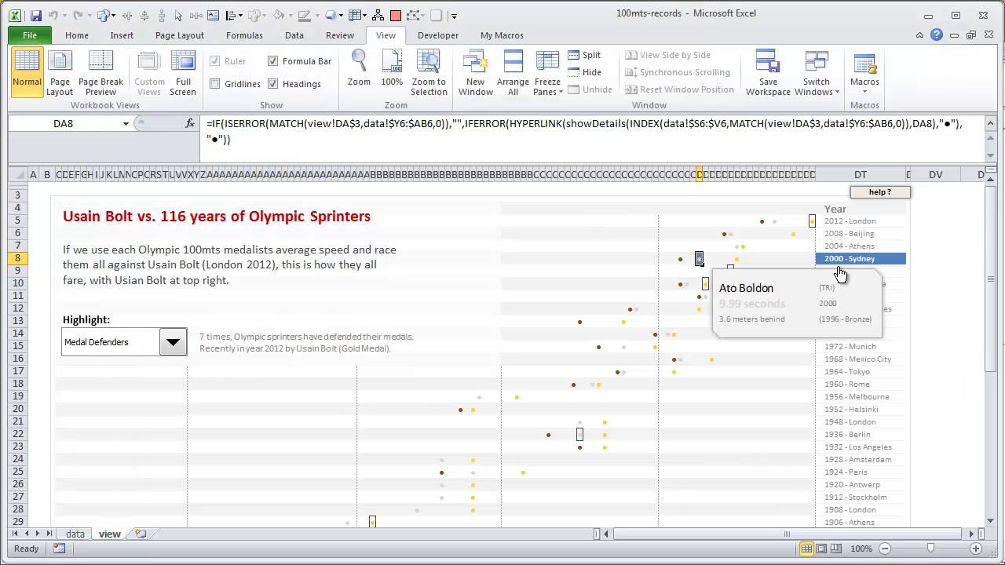
{"action": "mouse_move", "coordinate": [700, 265]}
{"action": "key", "text": "alt+F11"}
{"action": "key", "text": "alt+F11"}
{"action": "key", "text": "alt+F11"}
{"action": "left_click", "coordinate": [443, 216]}
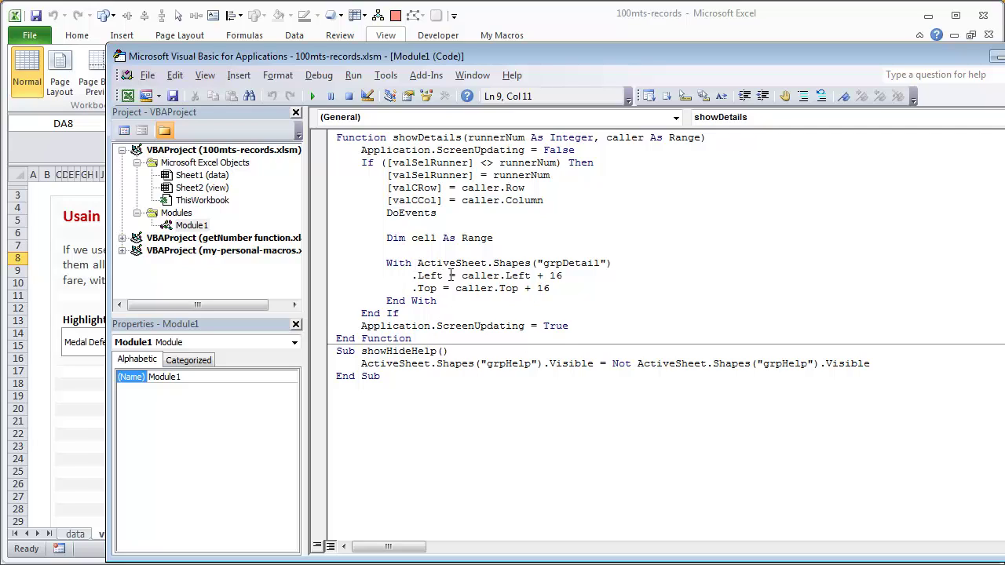
{"action": "left_click_drag", "start_coordinate": [385, 239], "coordinate": [493, 239]}
{"action": "left_click", "coordinate": [549, 275]}
{"action": "key", "text": "alt+F11"}
Compare the Module1 code with the chart until Ben Johnson's 1984 Los Angeles card appears by his dot.
{"action": "left_click", "coordinate": [780, 276]}
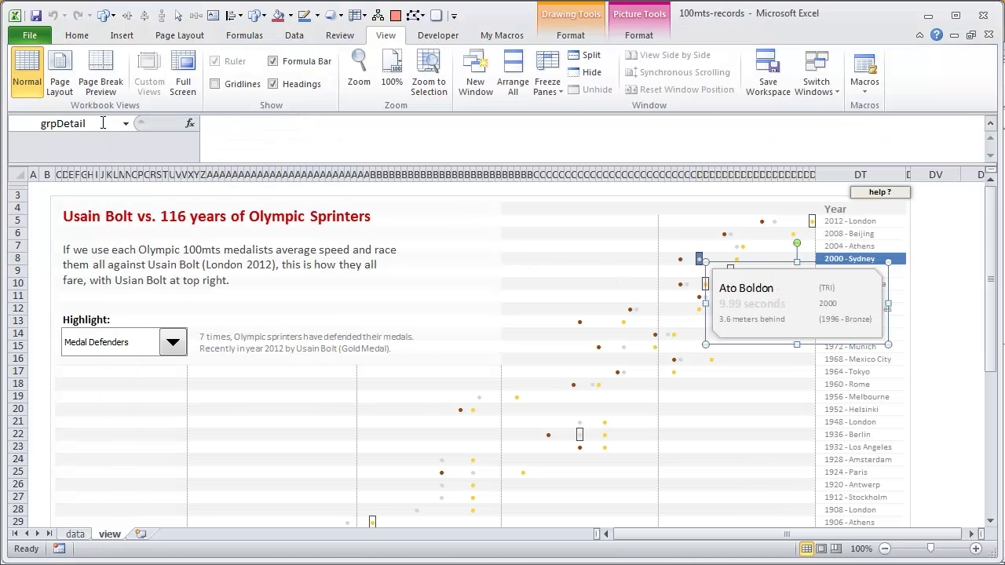
{"action": "key", "text": "alt+F11"}
{"action": "key", "text": "alt+Tab"}
{"action": "mouse_move", "coordinate": [667, 341]}
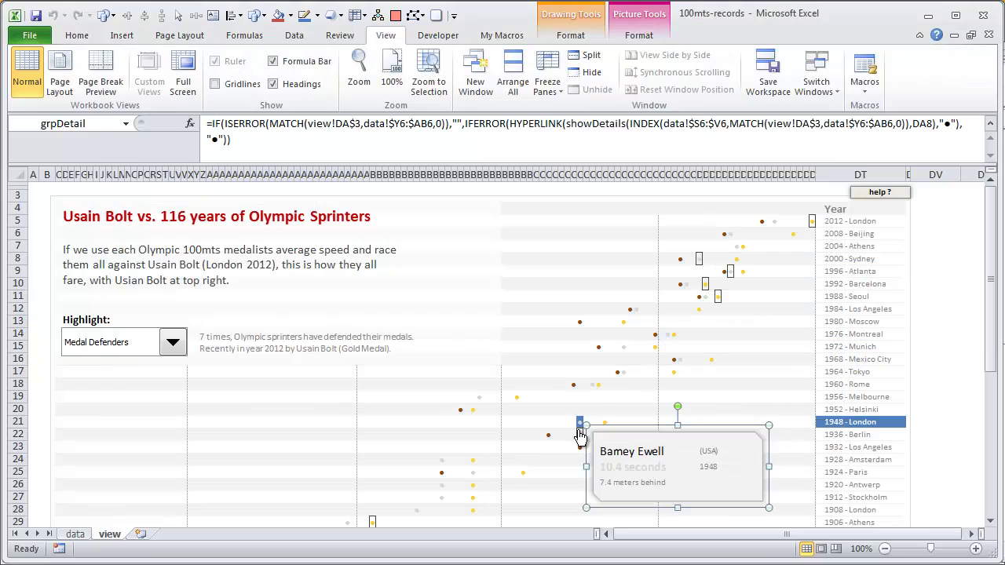
{"action": "mouse_move", "coordinate": [576, 437]}
{"action": "key", "text": "alt+Tab"}
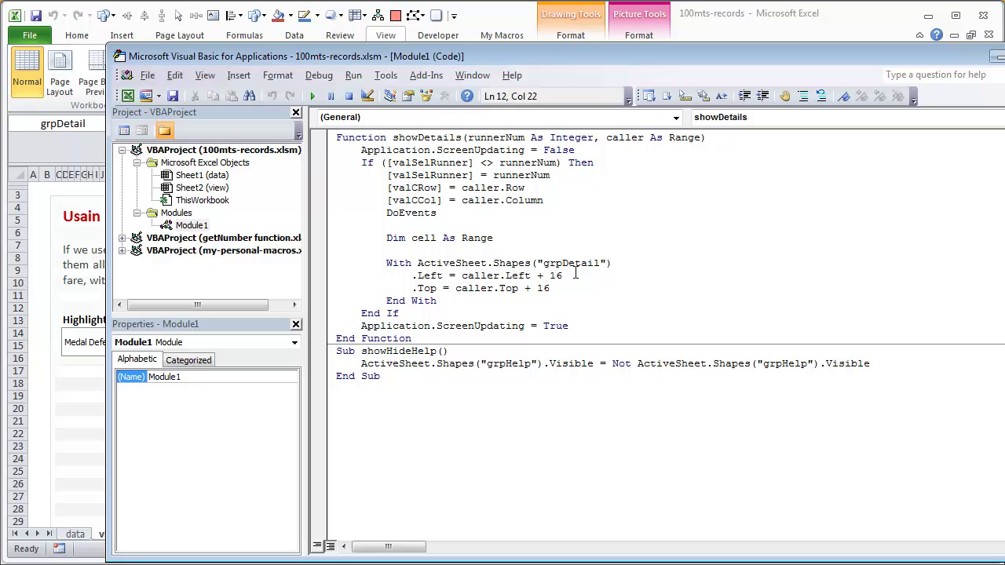
{"action": "key", "text": "alt+Tab"}
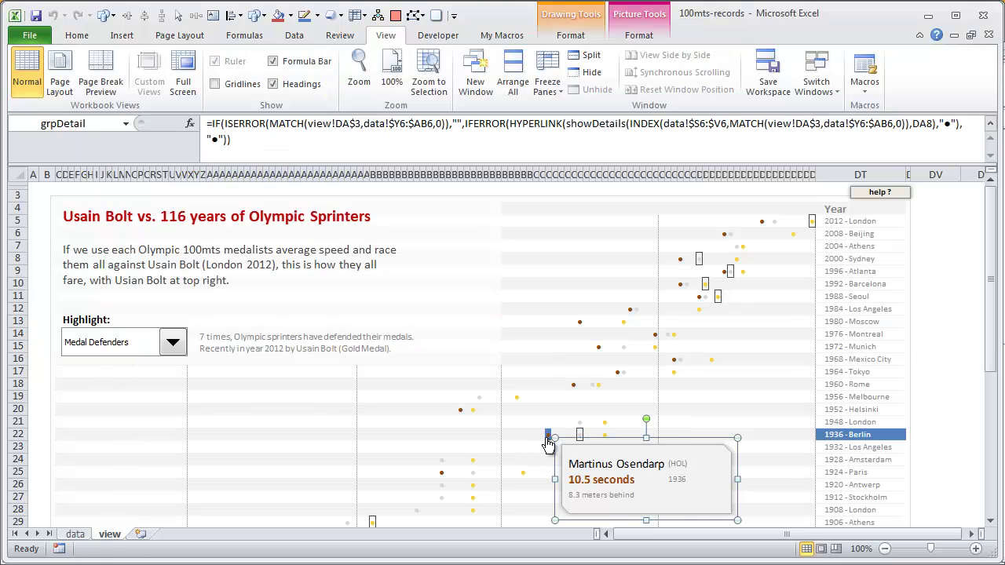
{"action": "key", "text": "alt+Tab"}
{"action": "key", "text": "alt+Tab"}
{"action": "mouse_move", "coordinate": [600, 352]}
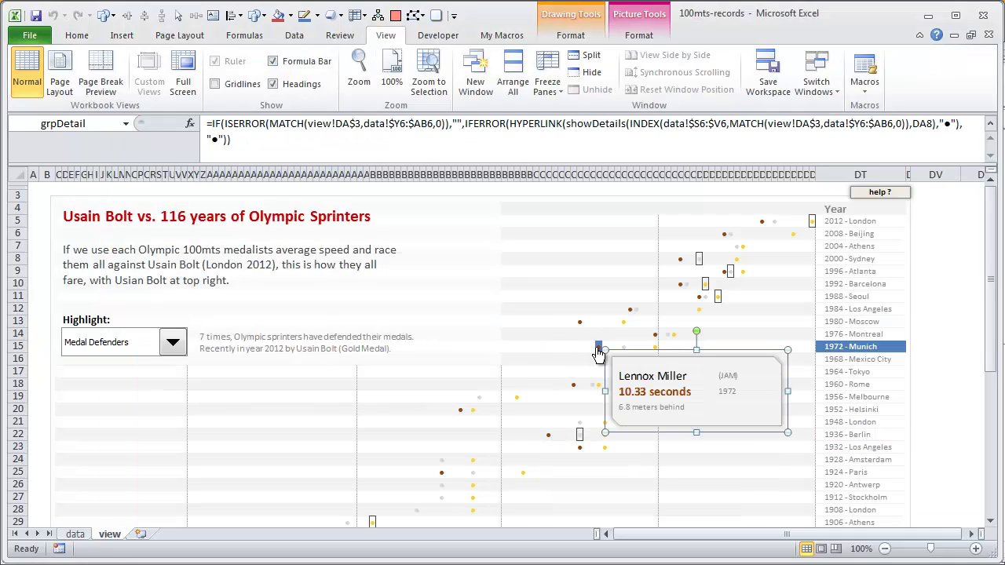
Delete the unused 'Dim cell As Range' line and its leftover blank line in showDetails.
{"action": "mouse_move", "coordinate": [577, 321]}
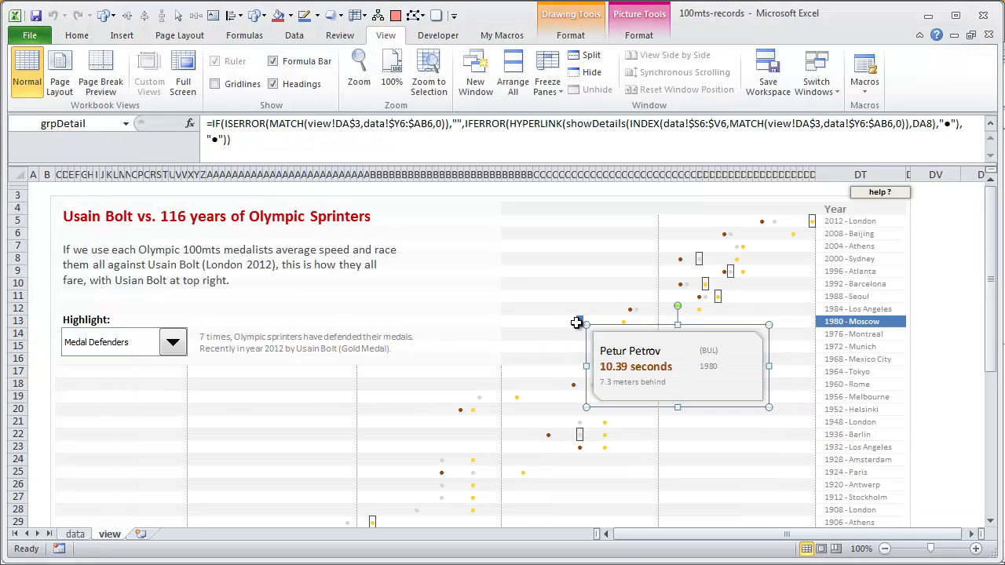
{"action": "mouse_move", "coordinate": [632, 314]}
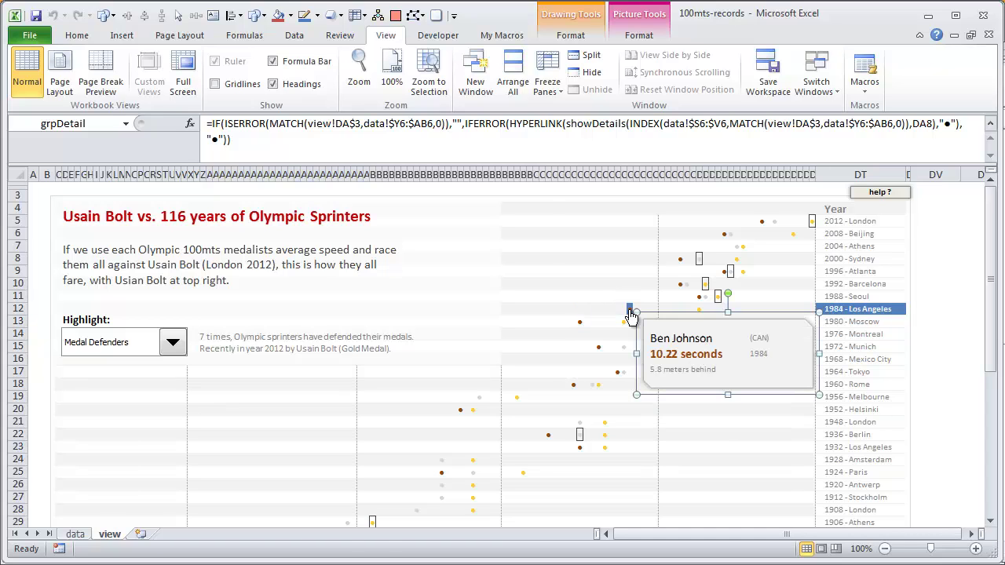
{"action": "key", "text": "alt+Tab"}
{"action": "left_click_drag", "start_coordinate": [388, 243], "coordinate": [386, 251]}
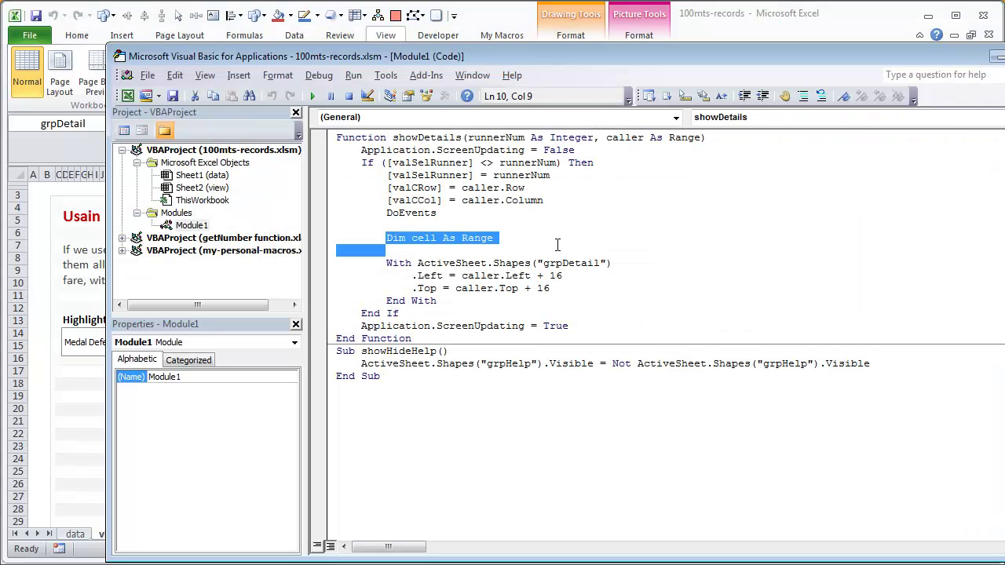
{"action": "key", "text": "Delete"}
{"action": "key", "text": "BackSpace"}
{"action": "key", "text": "BackSpace"}
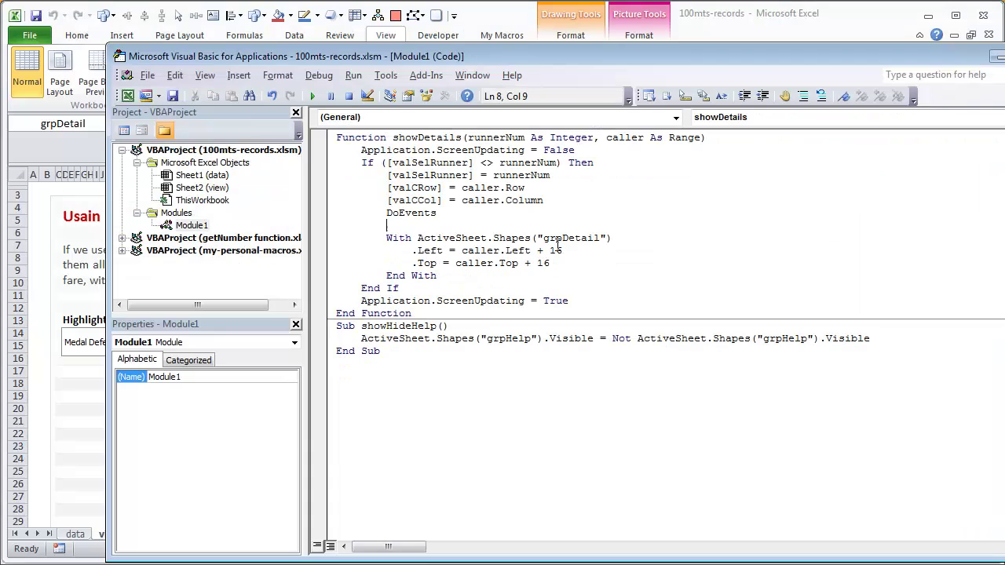
{"action": "left_click", "coordinate": [368, 300]}
Back on the chart, select cell CU7 to deselect the detail card, then recheck the code.
{"action": "key", "text": "alt+Tab"}
{"action": "mouse_move", "coordinate": [701, 269]}
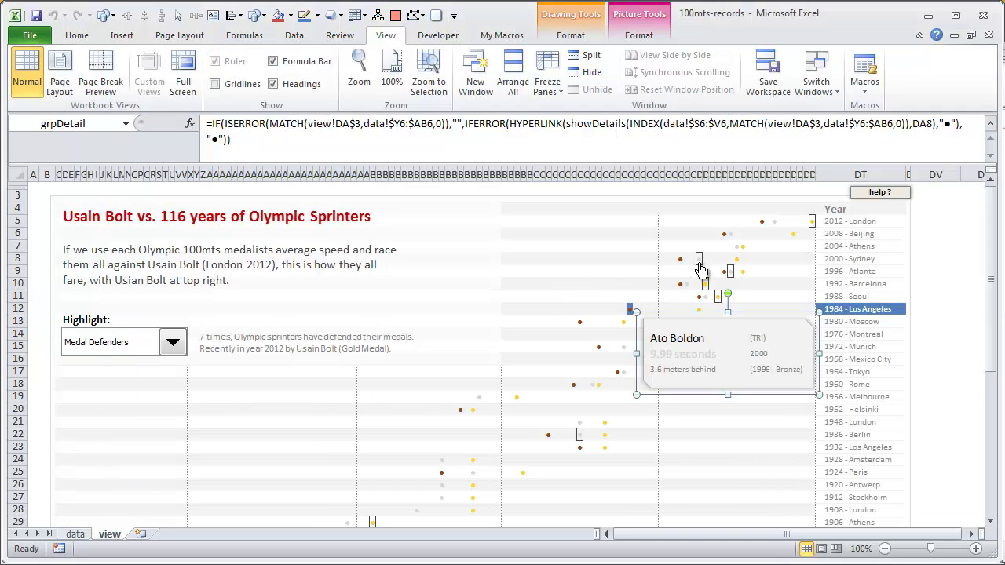
{"action": "left_click", "coordinate": [661, 246]}
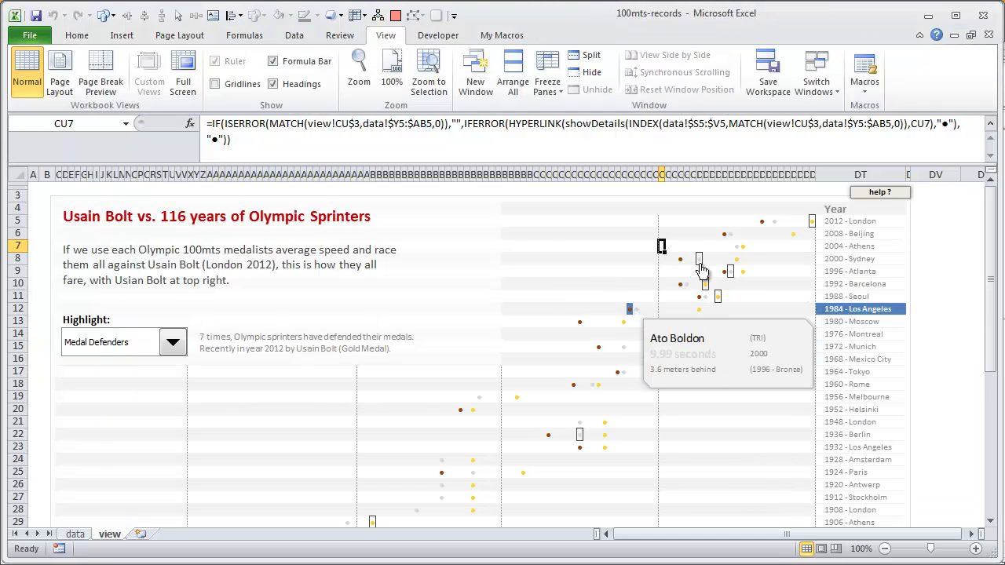
{"action": "key", "text": "alt+Tab"}
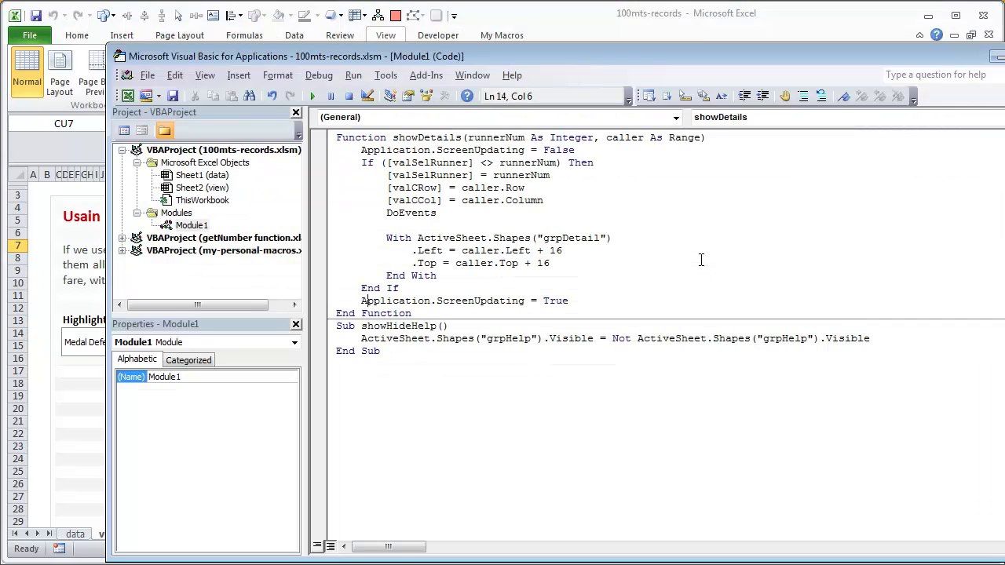
{"action": "left_click", "coordinate": [418, 225]}
{"action": "key", "text": "alt+Tab"}
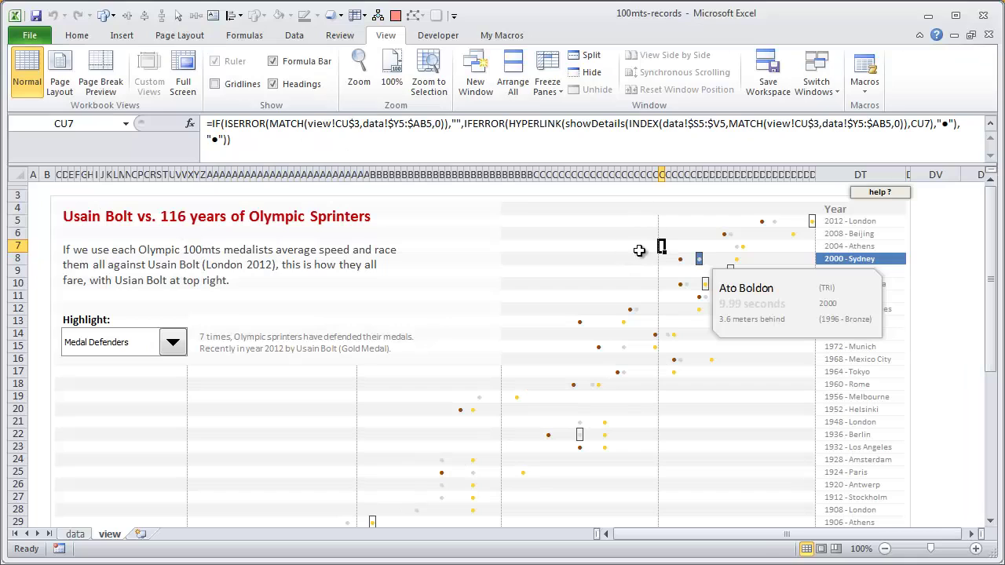
Choose 'USA - 40 medals' in the Highlight combo box and shrink the formula bar to one line.
{"action": "mouse_move", "coordinate": [723, 271]}
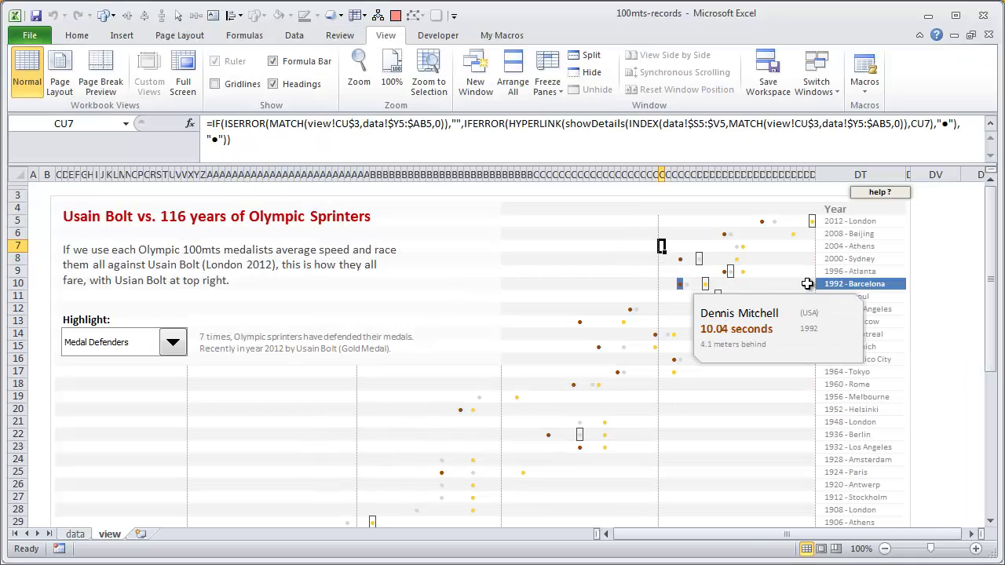
{"action": "mouse_move", "coordinate": [712, 291]}
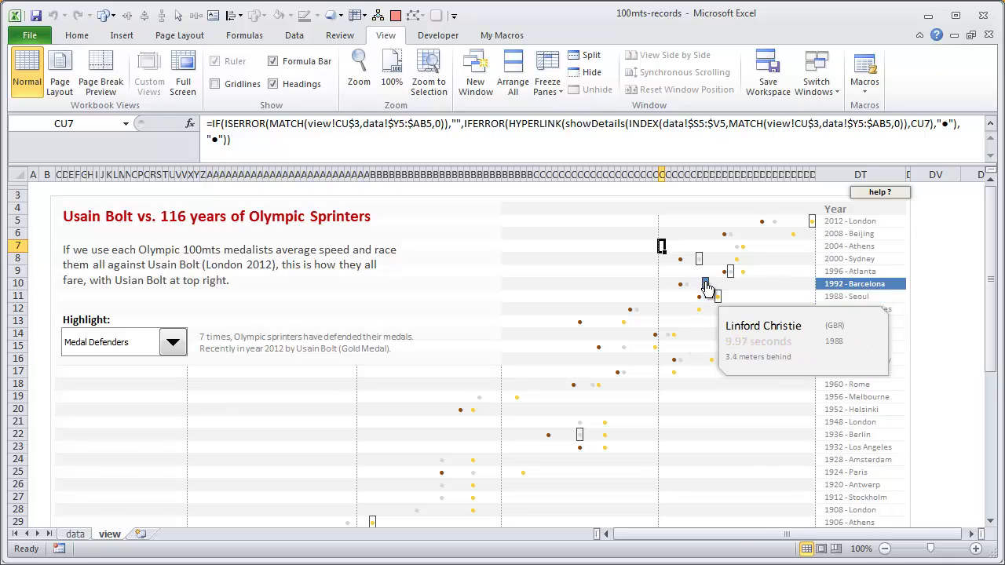
{"action": "left_click", "coordinate": [183, 354]}
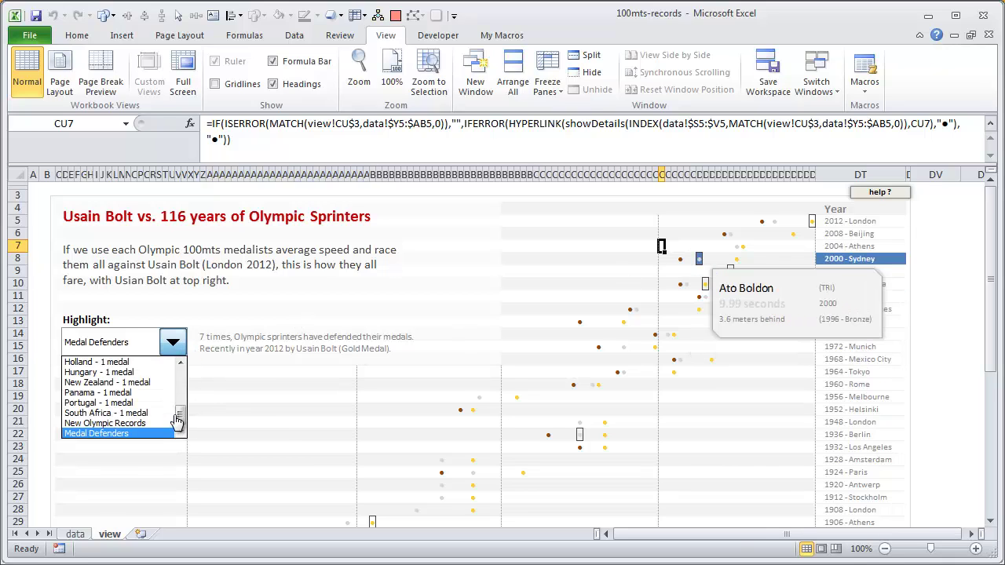
{"action": "left_click_drag", "start_coordinate": [180, 424], "coordinate": [152, 377]}
{"action": "left_click", "coordinate": [150, 372]}
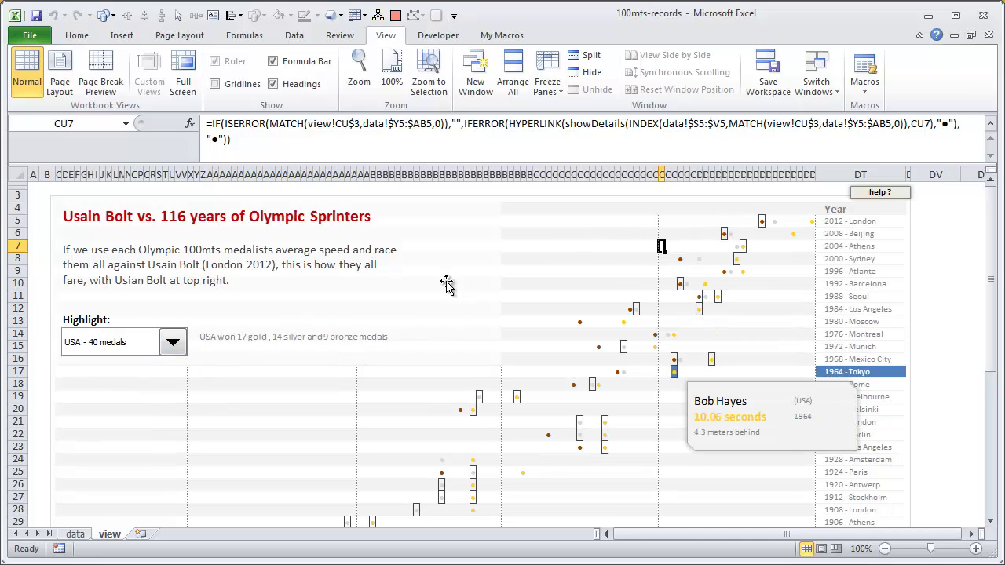
{"action": "left_click", "coordinate": [989, 126]}
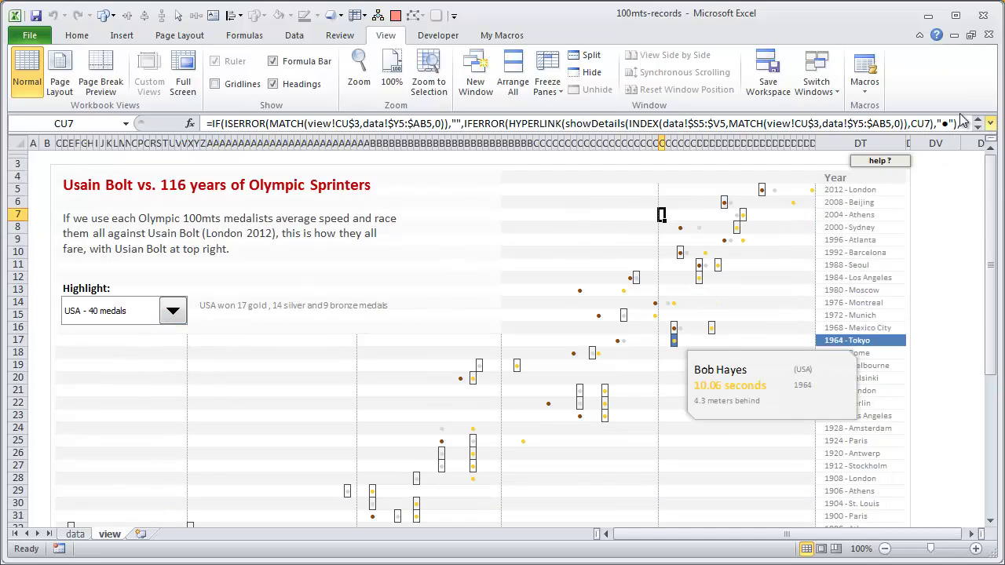
{"action": "left_click", "coordinate": [90, 37]}
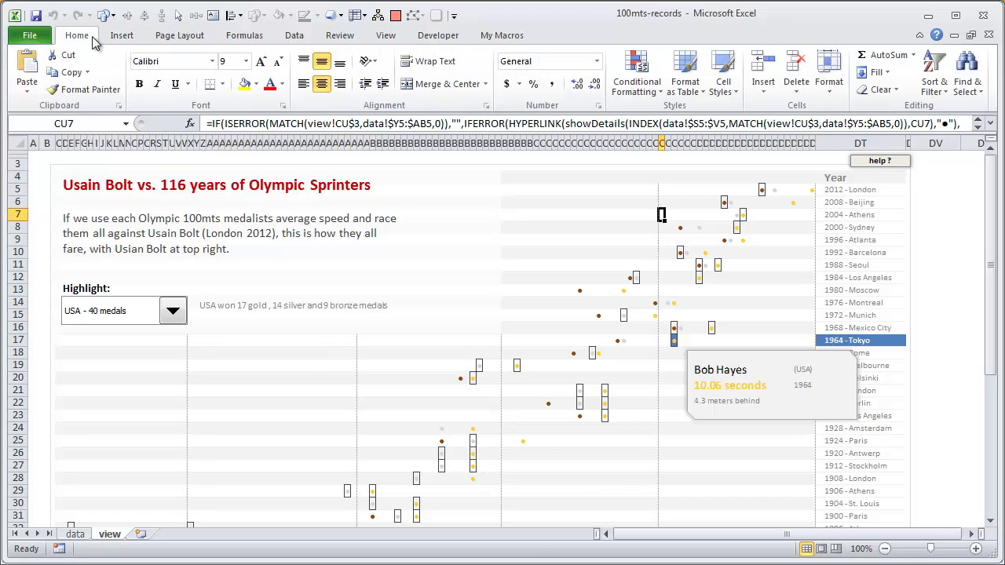
Open the Conditional Formatting Rules Manager, move it up, and look through its IFERROR and highlight rules.
{"action": "left_click", "coordinate": [636, 78]}
{"action": "left_click", "coordinate": [615, 322]}
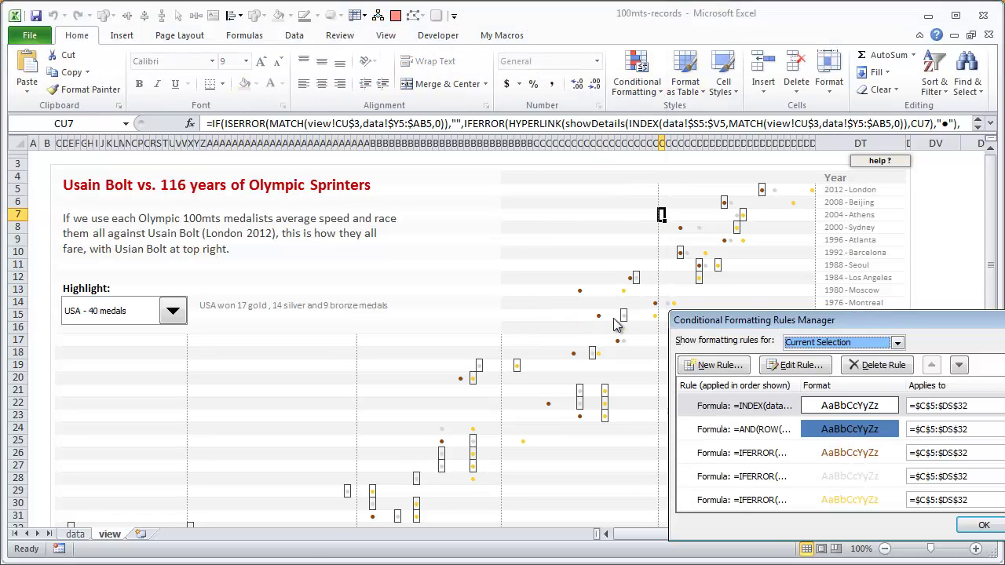
{"action": "left_click_drag", "start_coordinate": [799, 379], "coordinate": [398, 215]}
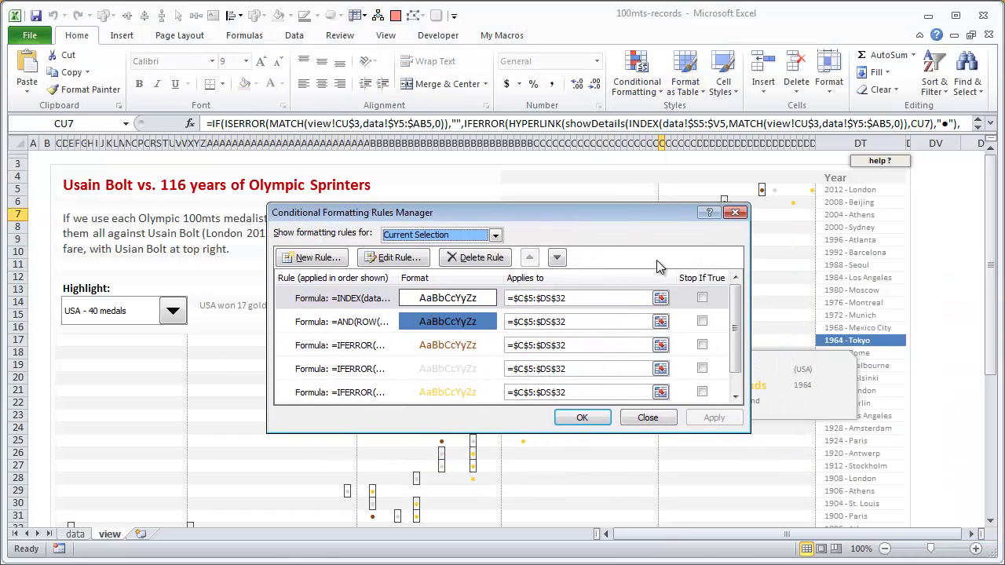
{"action": "left_click_drag", "start_coordinate": [657, 211], "coordinate": [618, 120]}
{"action": "left_click", "coordinate": [334, 259]}
{"action": "left_click", "coordinate": [330, 278]}
{"action": "left_click", "coordinate": [328, 306]}
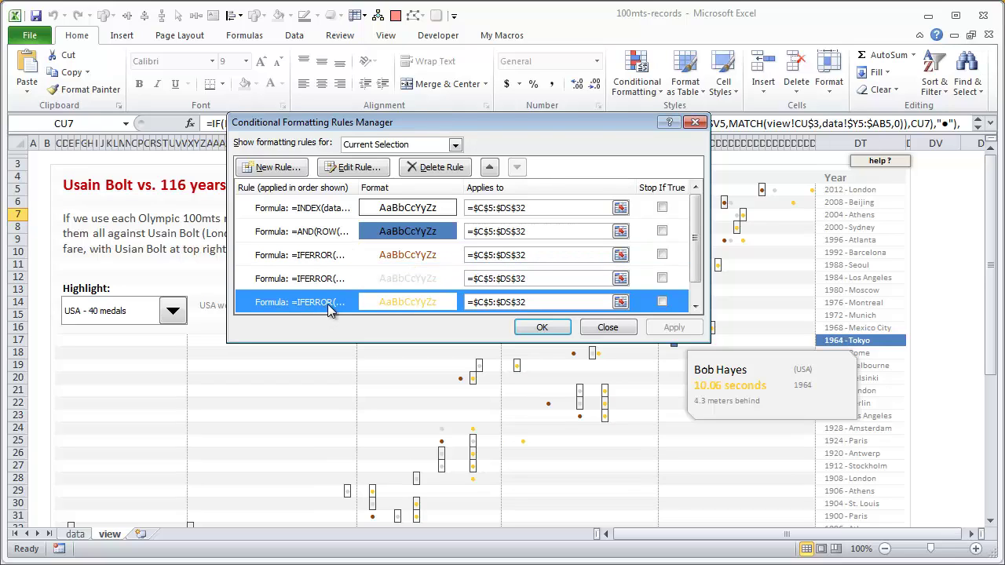
{"action": "left_click", "coordinate": [404, 281]}
{"action": "left_click", "coordinate": [409, 256]}
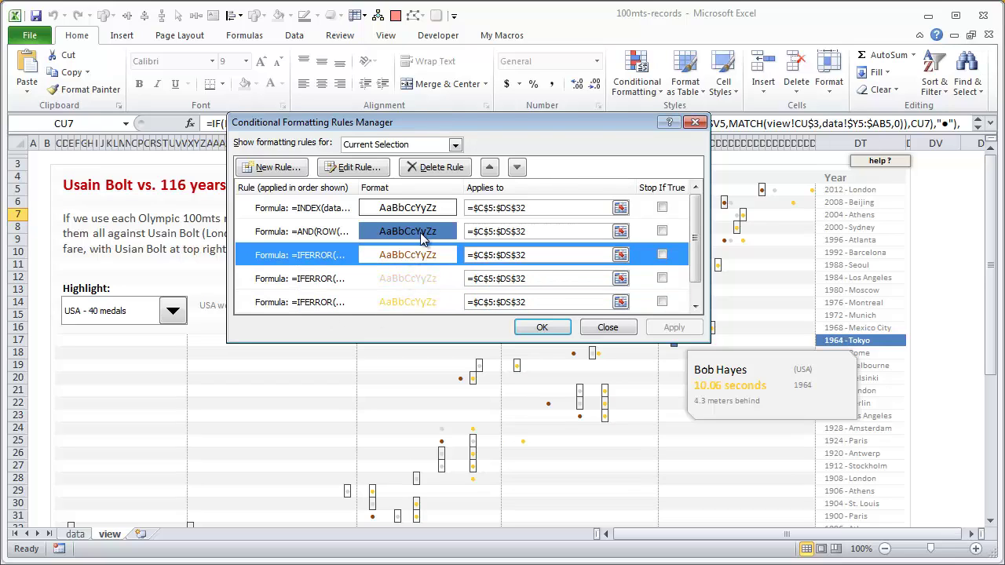
{"action": "left_click", "coordinate": [422, 236]}
Review the hover-highlight and INDEX rules without changes, close the manager, and show the data sheet.
{"action": "double_click", "coordinate": [461, 233]}
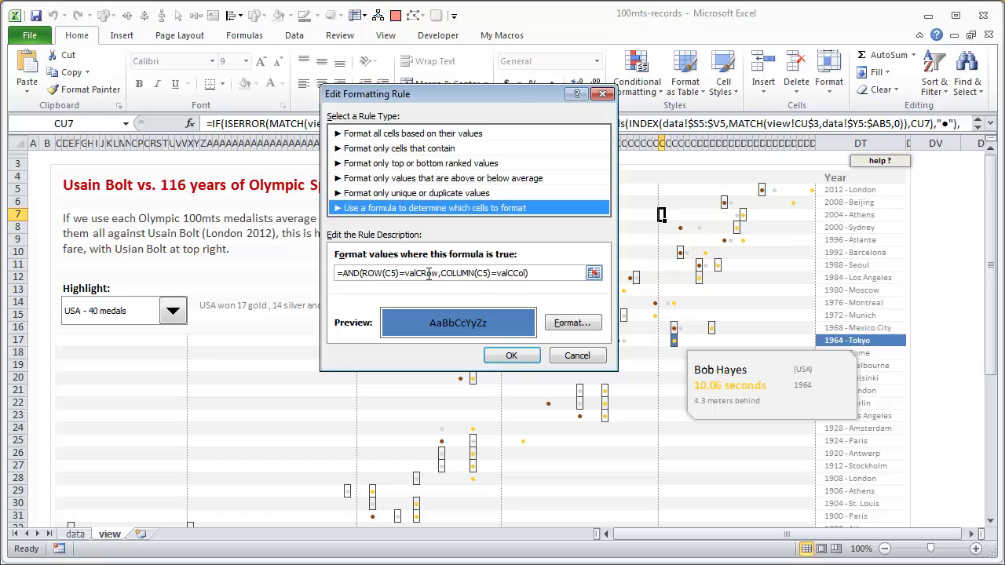
{"action": "left_click", "coordinate": [575, 357]}
{"action": "double_click", "coordinate": [337, 208]}
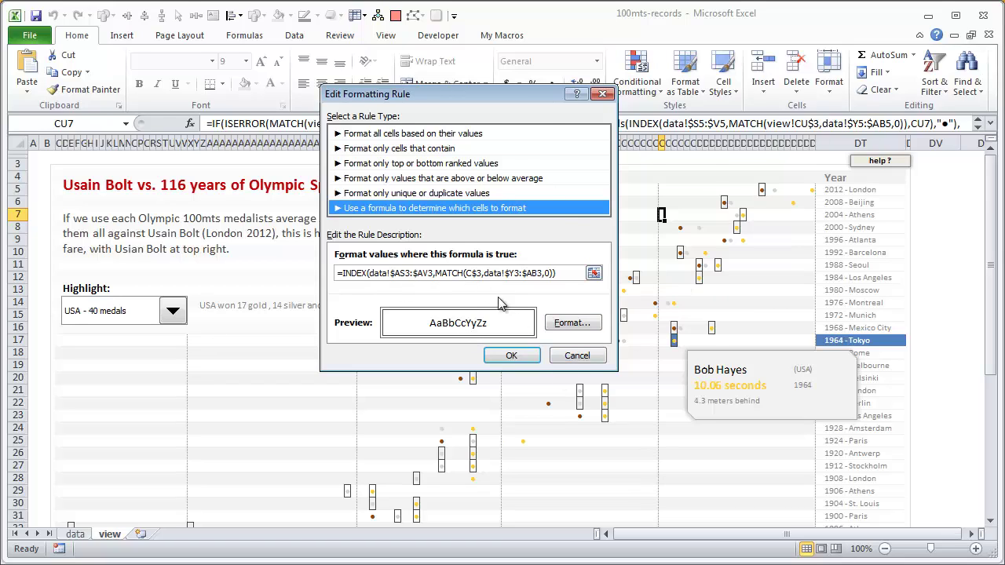
{"action": "left_click", "coordinate": [518, 356]}
{"action": "left_click", "coordinate": [594, 332]}
{"action": "left_click", "coordinate": [75, 533]}
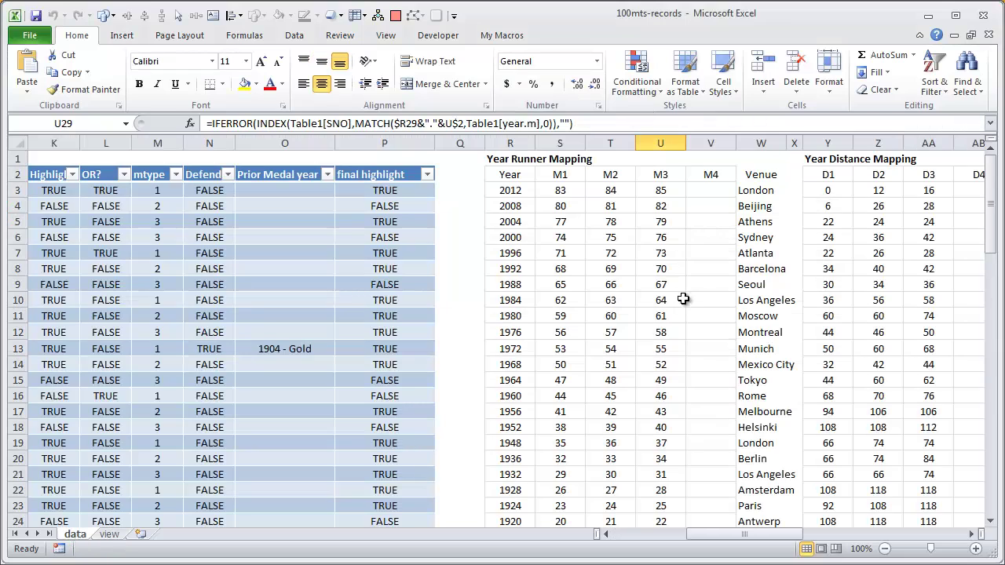
{"action": "left_click", "coordinate": [71, 193]}
{"action": "left_click", "coordinate": [117, 192]}
{"action": "left_click", "coordinate": [198, 187]}
{"action": "left_click", "coordinate": [69, 189]}
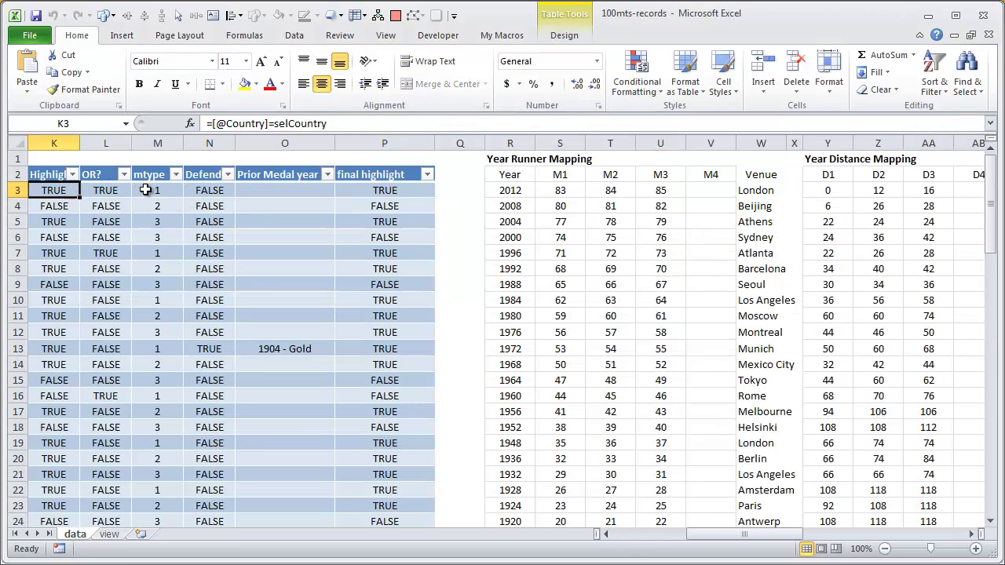
{"action": "left_click", "coordinate": [404, 190]}
{"action": "scroll", "coordinate": [424, 267], "scroll_direction": "down", "scroll_amount": 3}
{"action": "scroll", "coordinate": [423, 287], "scroll_direction": "up", "scroll_amount": 3}
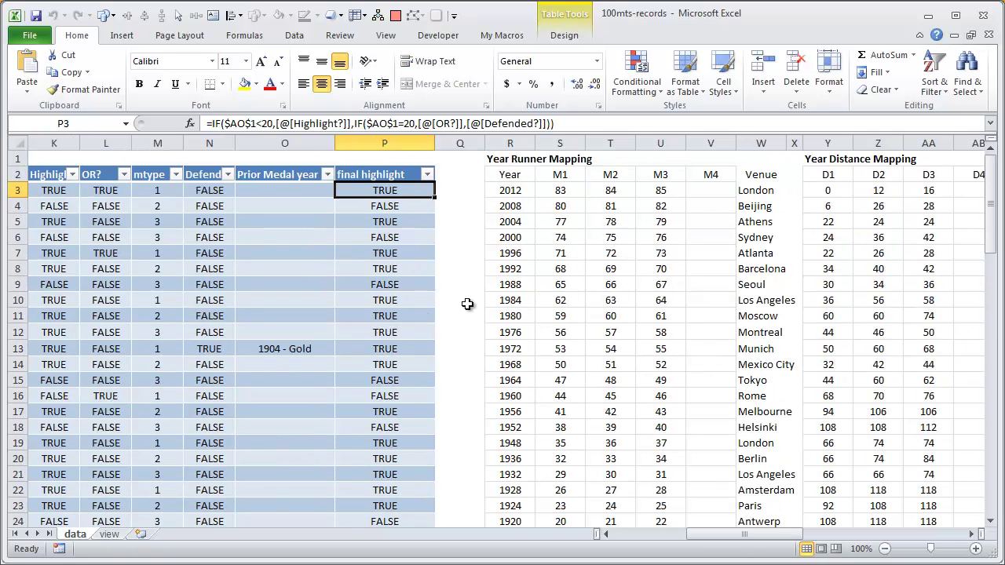
{"action": "left_click_drag", "start_coordinate": [759, 538], "coordinate": [821, 539]}
{"action": "left_click", "coordinate": [775, 187]}
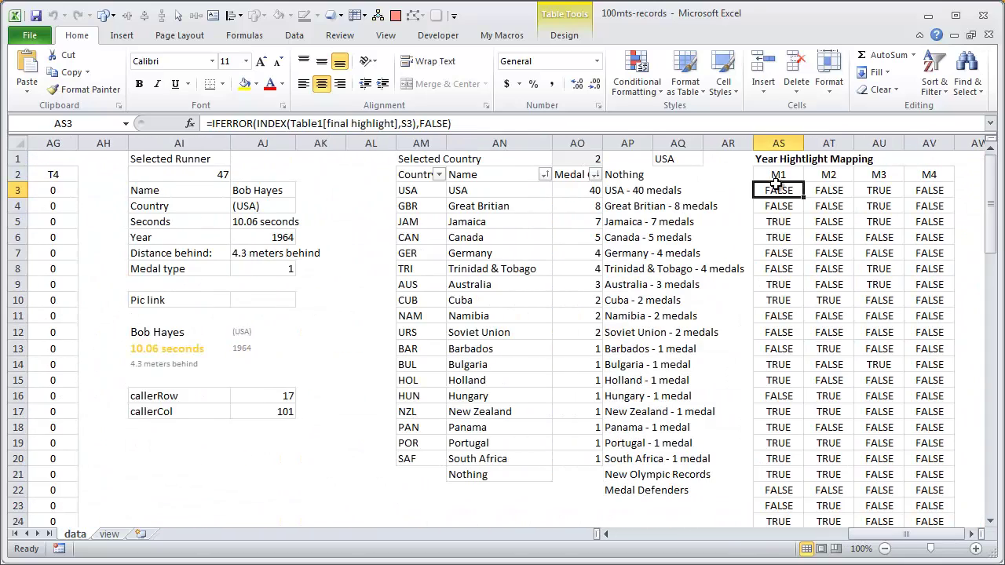
{"action": "left_click", "coordinate": [827, 190]}
{"action": "left_click", "coordinate": [876, 190]}
{"action": "left_click", "coordinate": [923, 191]}
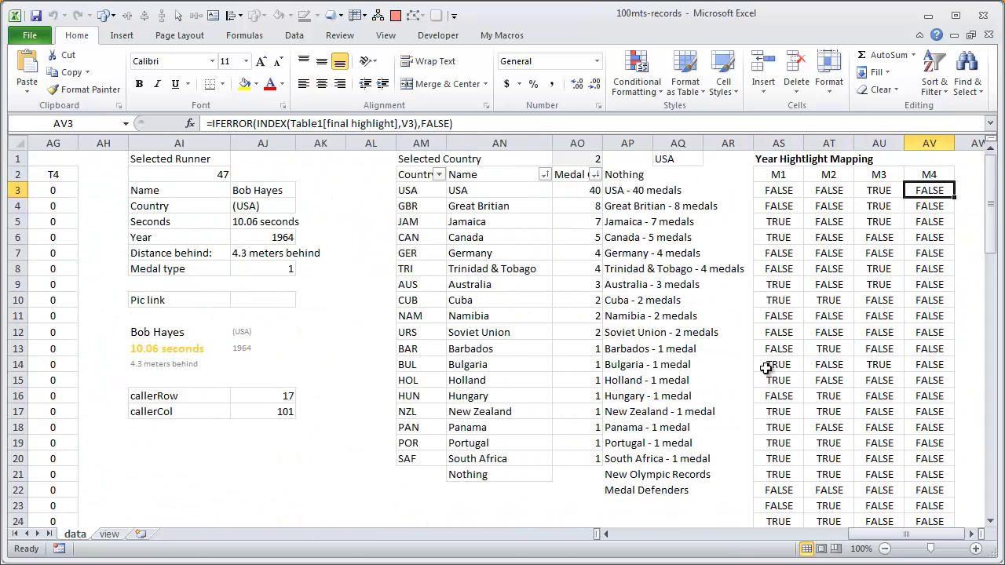
{"action": "scroll", "coordinate": [765, 369], "scroll_direction": "down", "scroll_amount": 3}
{"action": "scroll", "coordinate": [762, 314], "scroll_direction": "up", "scroll_amount": 3}
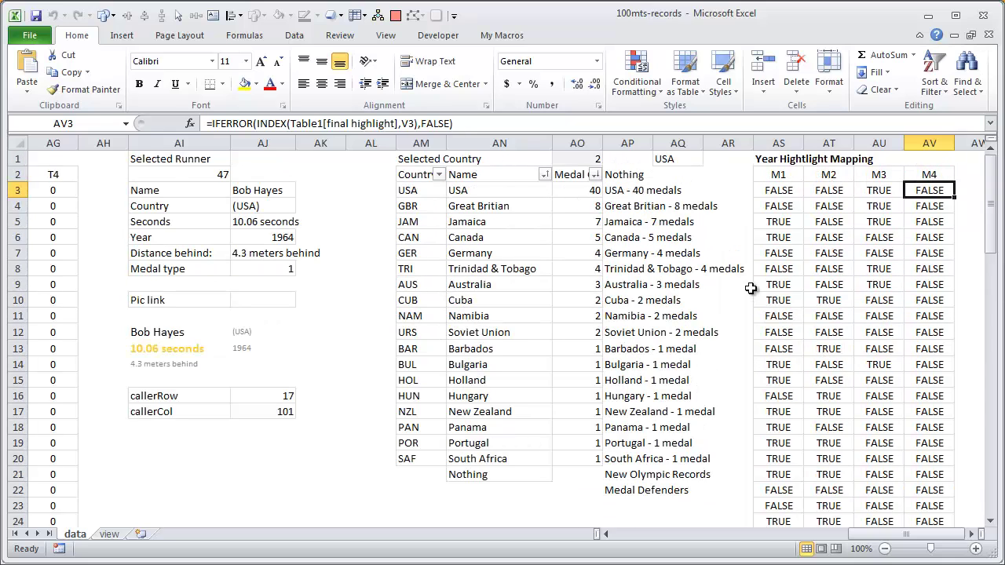
{"action": "left_click", "coordinate": [774, 227]}
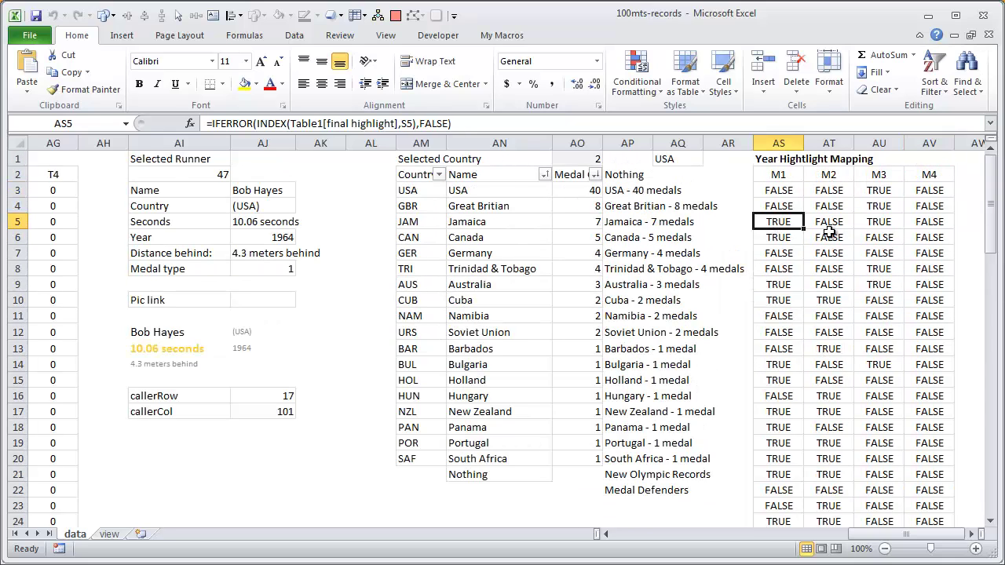
{"action": "left_click_drag", "start_coordinate": [864, 226], "coordinate": [854, 190]}
Return to the view sheet and open then close the Highlight list, leaving USA medals boxed.
{"action": "left_click", "coordinate": [109, 536]}
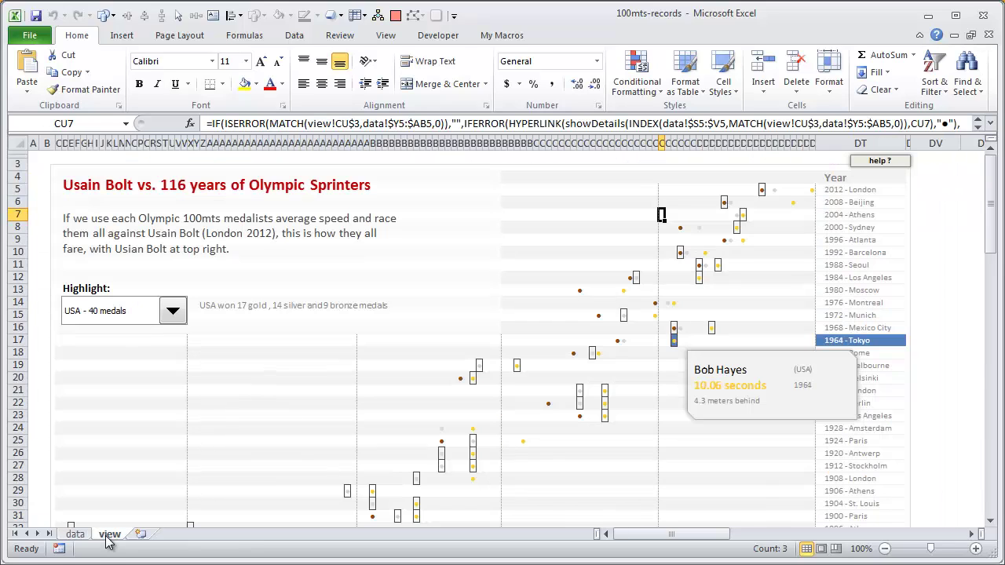
{"action": "mouse_move", "coordinate": [727, 205]}
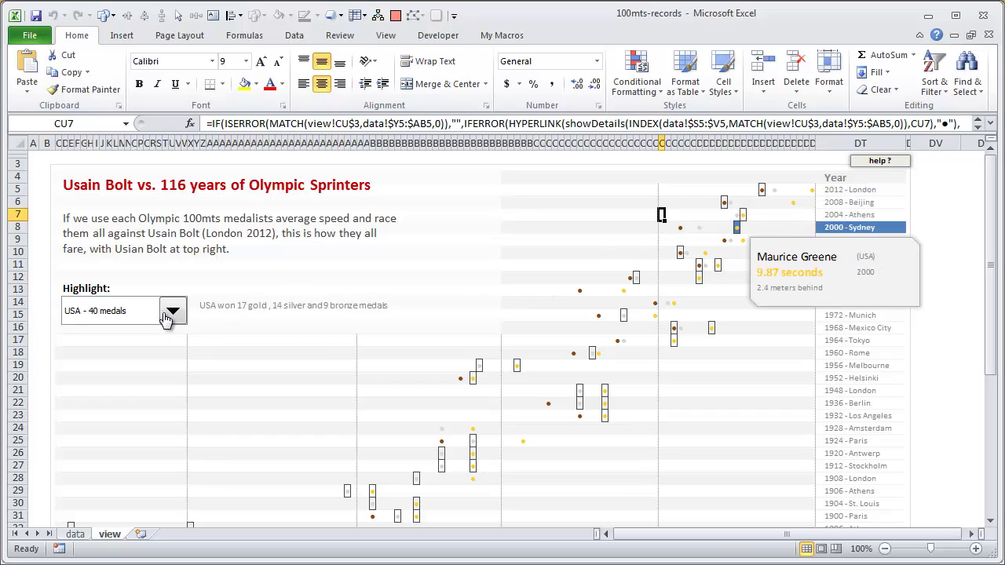
{"action": "scroll", "coordinate": [168, 314], "scroll_direction": "down", "scroll_amount": 2}
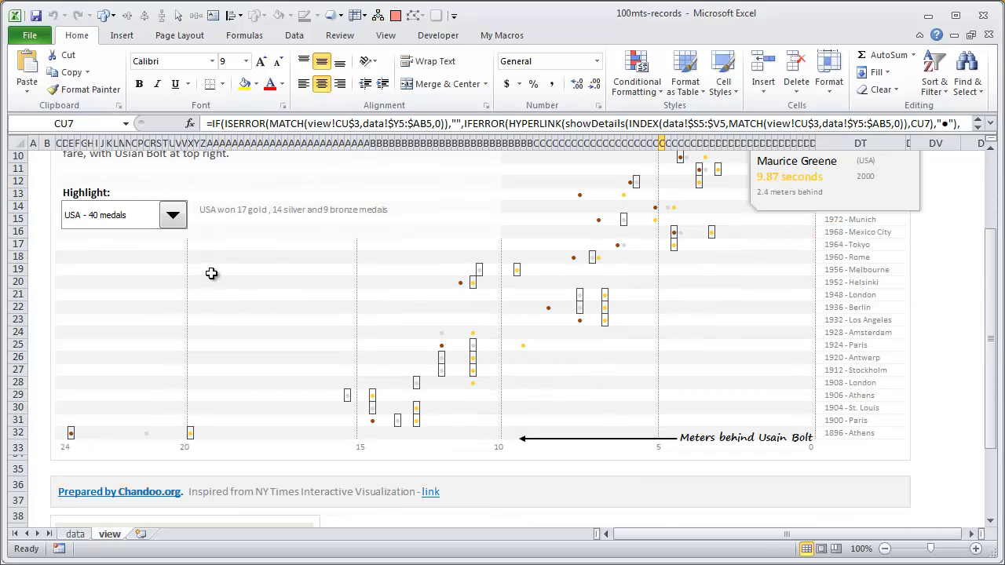
{"action": "left_click", "coordinate": [173, 218]}
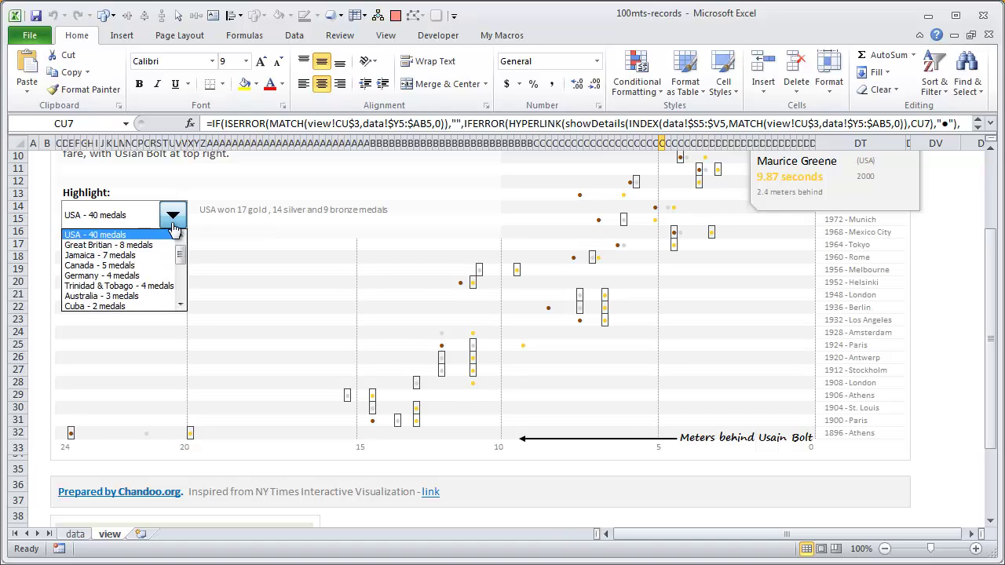
{"action": "left_click", "coordinate": [174, 224]}
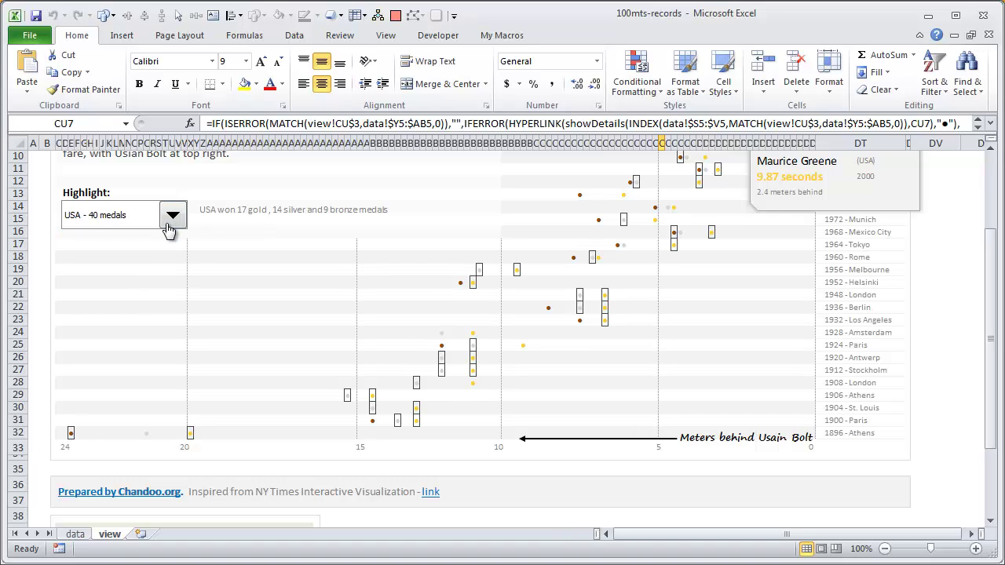
{"action": "scroll", "coordinate": [216, 272], "scroll_direction": "up", "scroll_amount": 3}
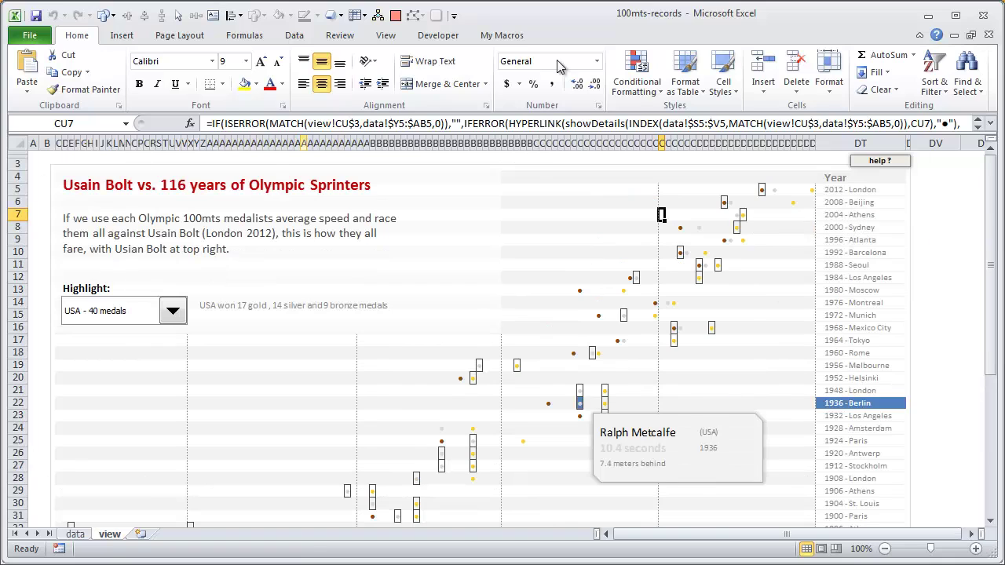
Minimize the ribbon and bring up the 1984 Los Angeles US medalist's card (10.19 s, 5.5 m behind).
{"action": "left_click", "coordinate": [919, 35]}
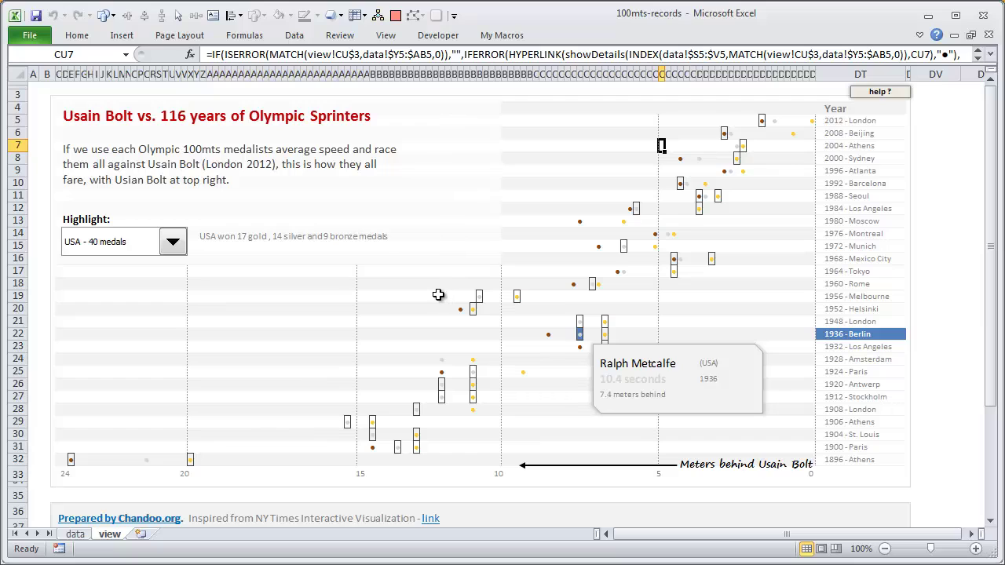
{"action": "mouse_move", "coordinate": [634, 227]}
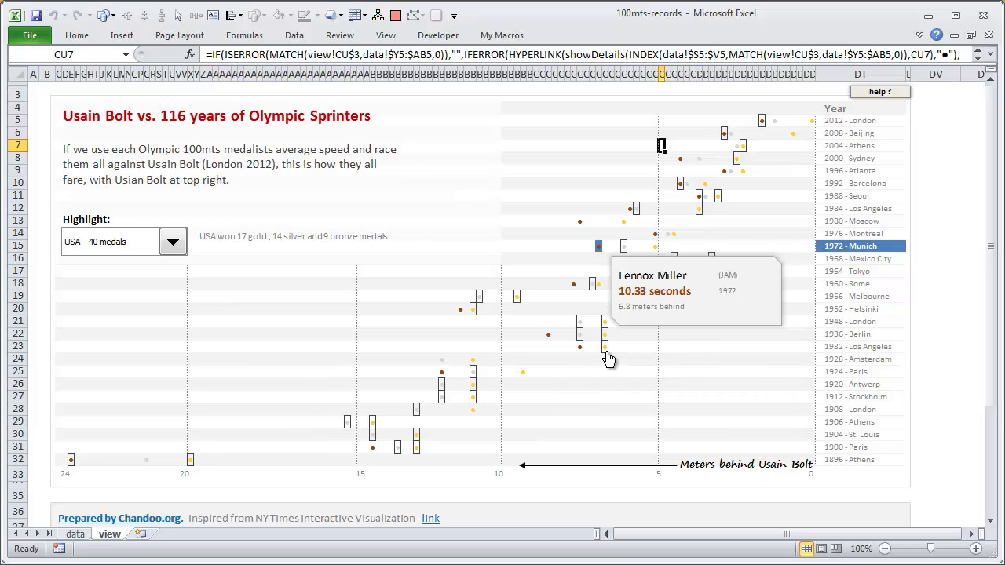
{"action": "mouse_move", "coordinate": [605, 339]}
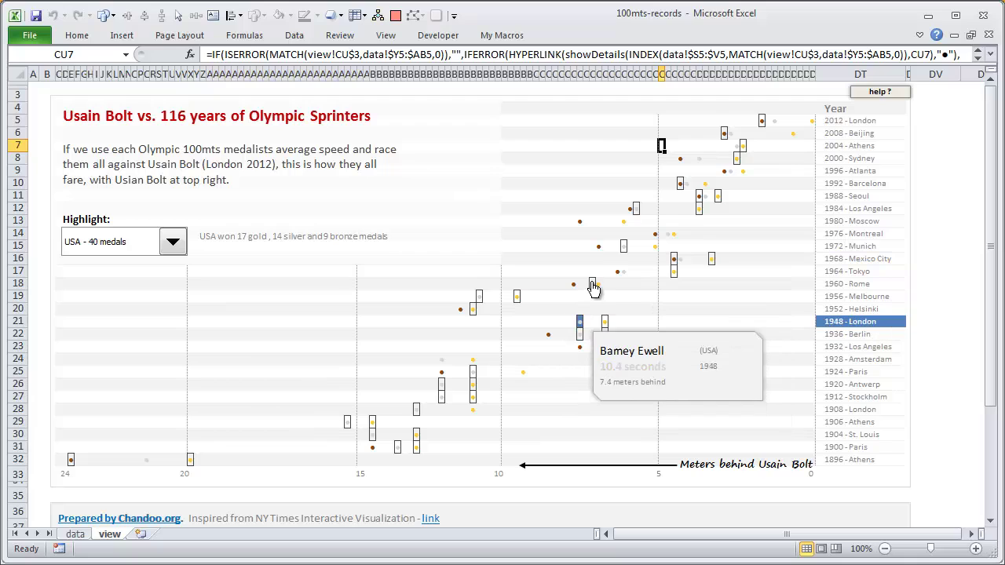
{"action": "mouse_move", "coordinate": [592, 286]}
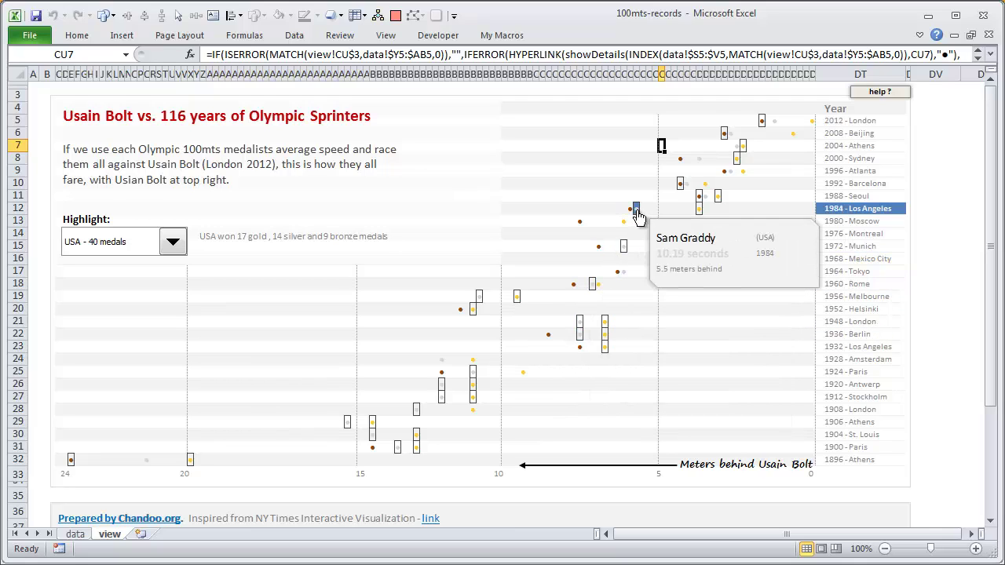
{"action": "scroll", "coordinate": [636, 217], "scroll_direction": "down", "scroll_amount": 5}
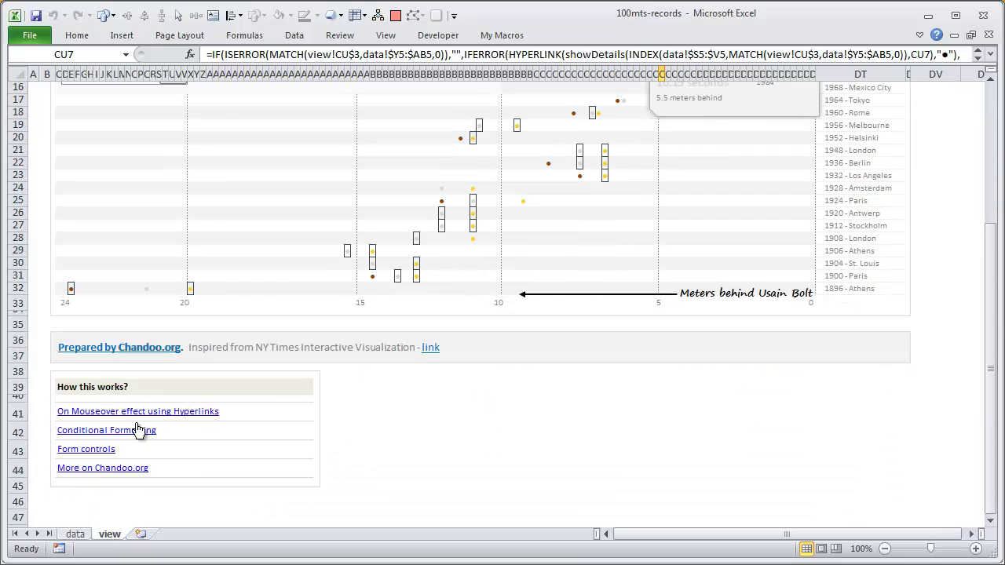
{"action": "scroll", "coordinate": [524, 235], "scroll_direction": "up", "scroll_amount": 5}
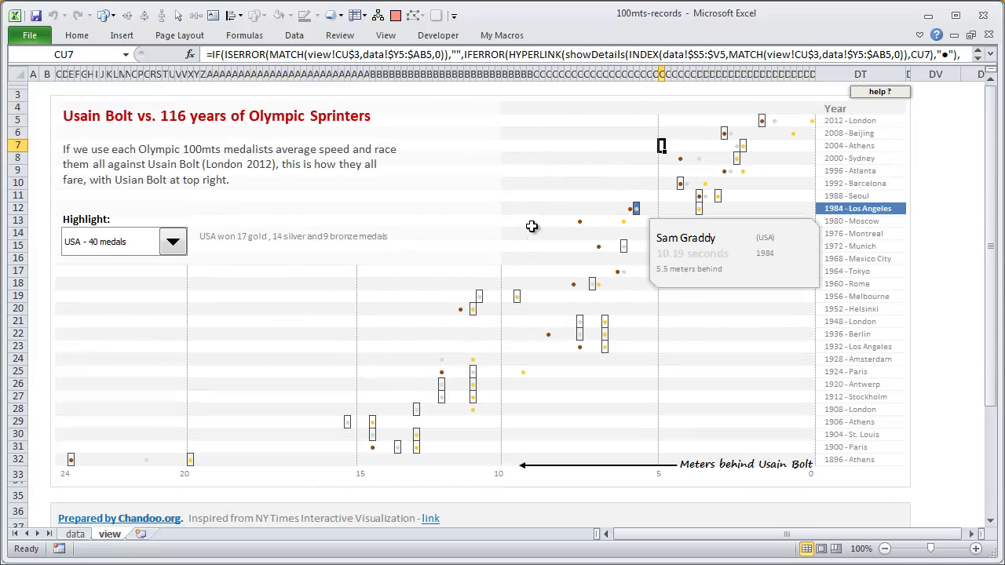